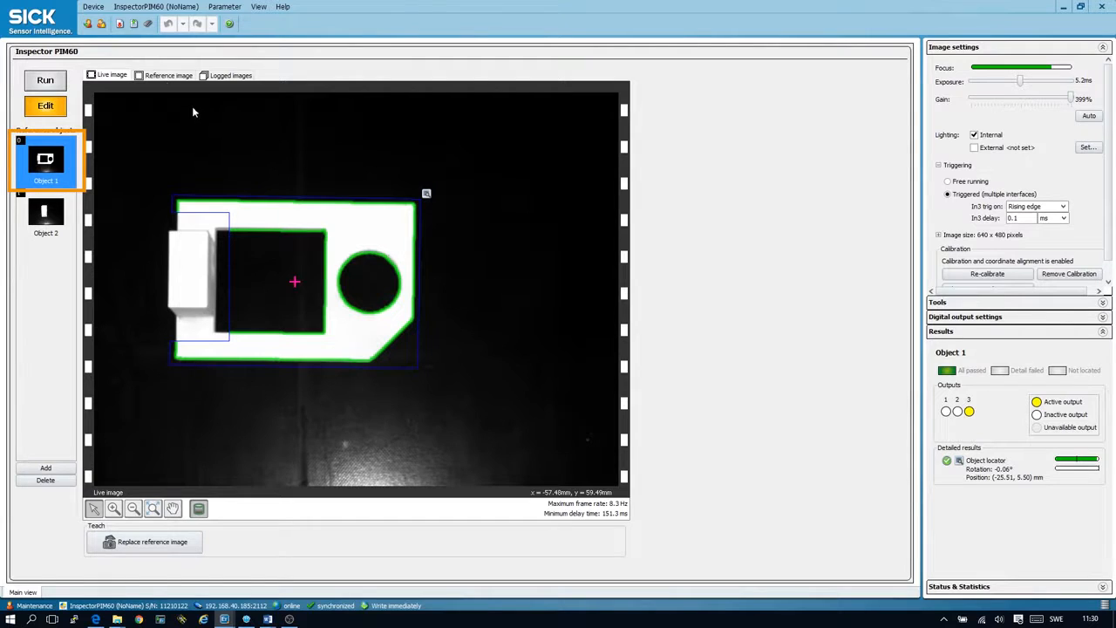
Add a Circle tool around the round hole in Object 1's reference image
click(167, 77)
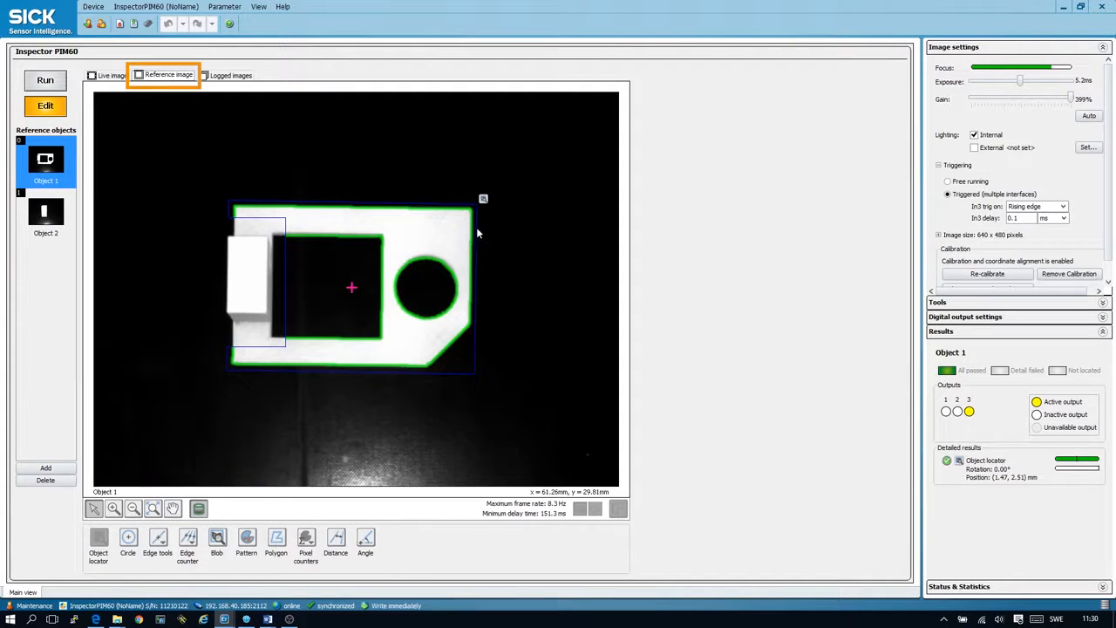
click(128, 538)
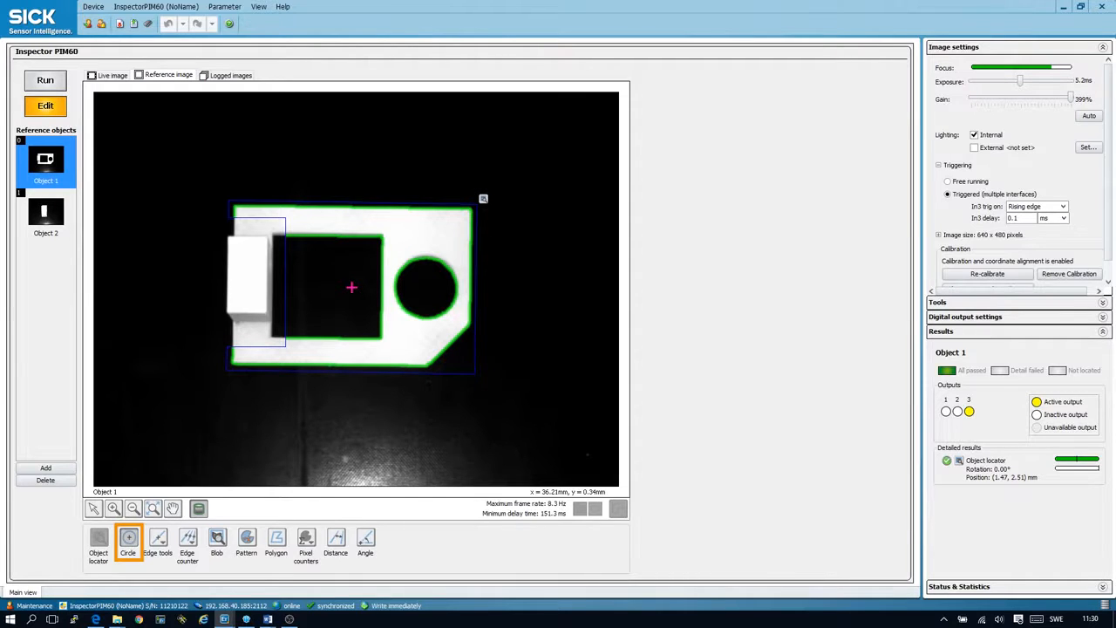
drag(426, 286, 404, 256)
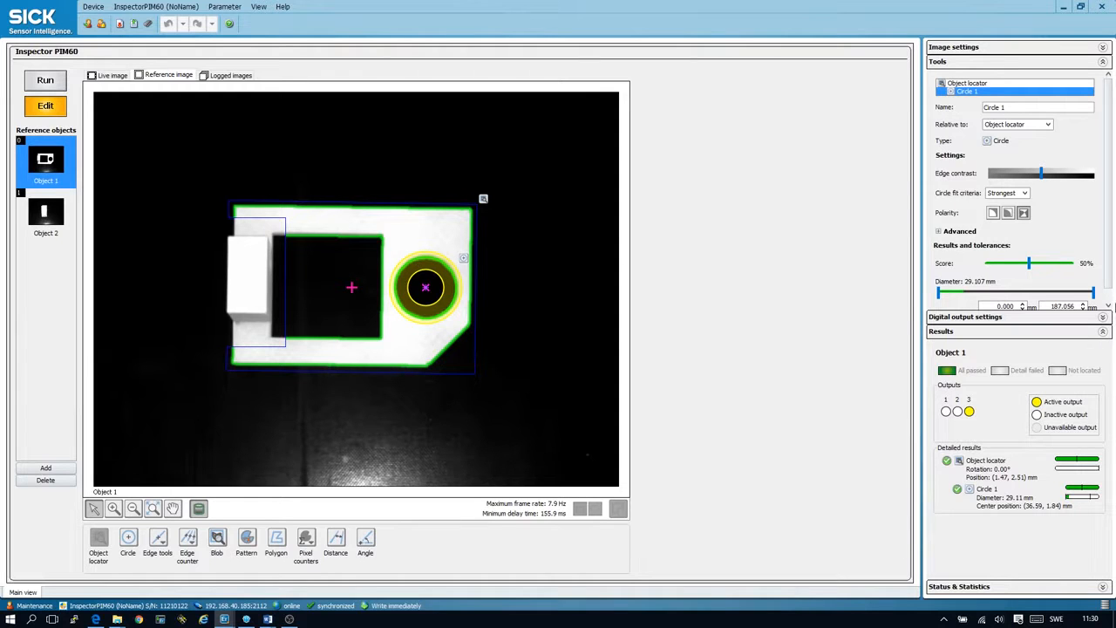
scroll(1108, 306, down, 1)
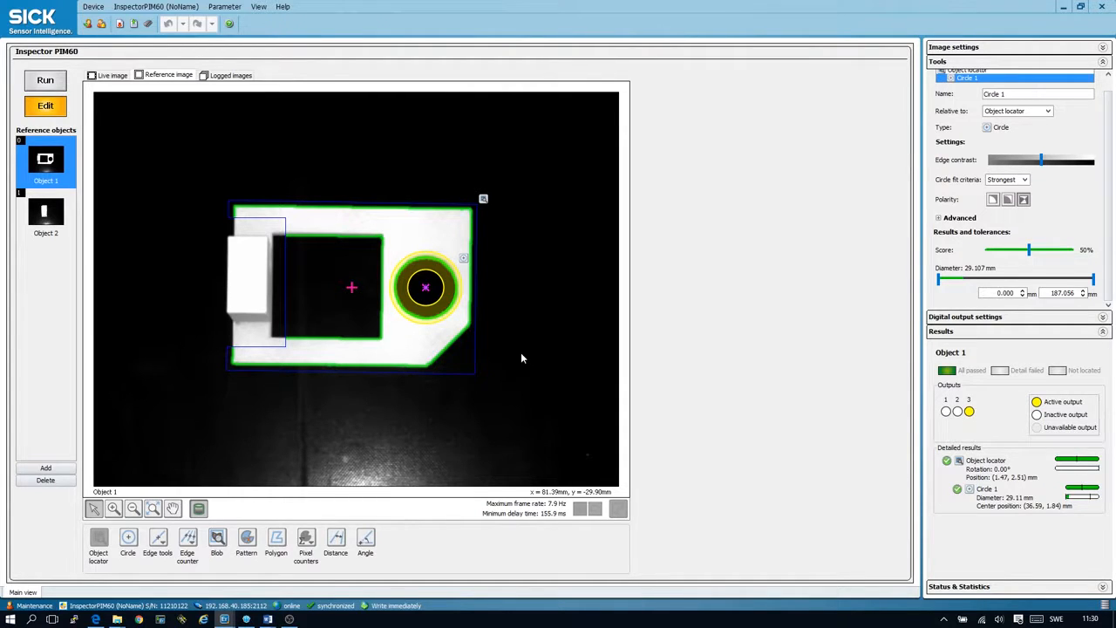
Check the circle tool on the live image in free-running mode, and set image acquisition back to triggered
click(113, 77)
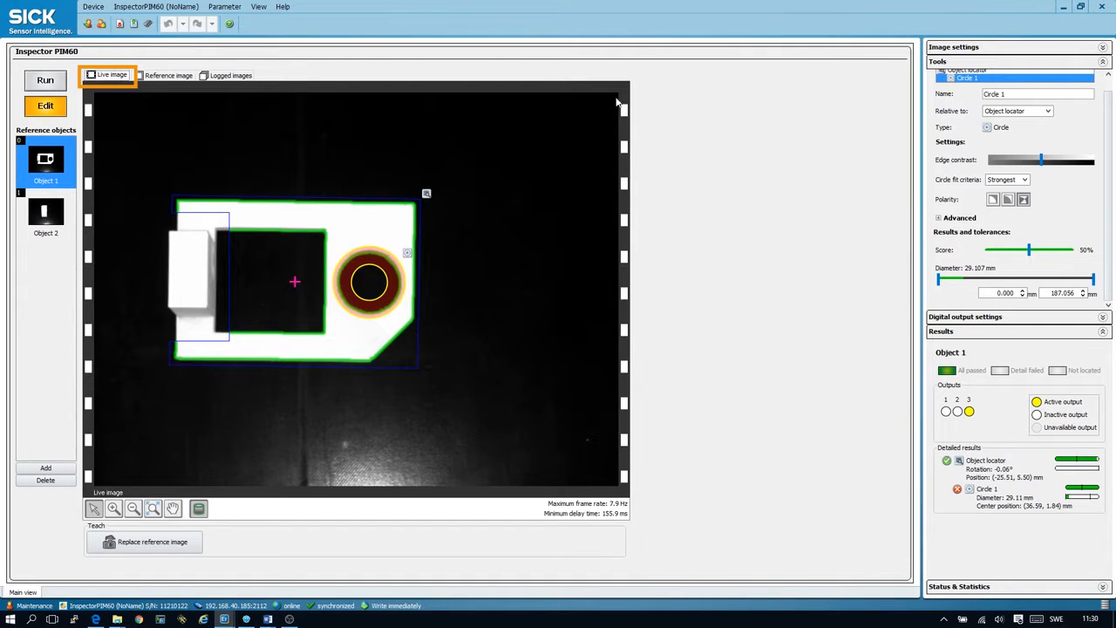
click(974, 50)
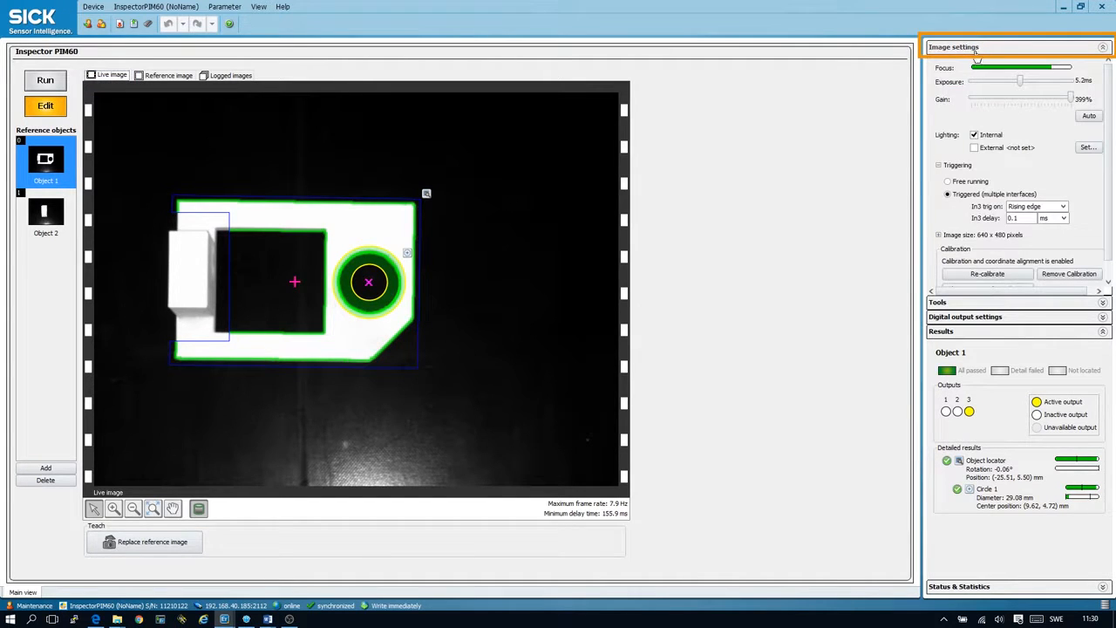
click(947, 181)
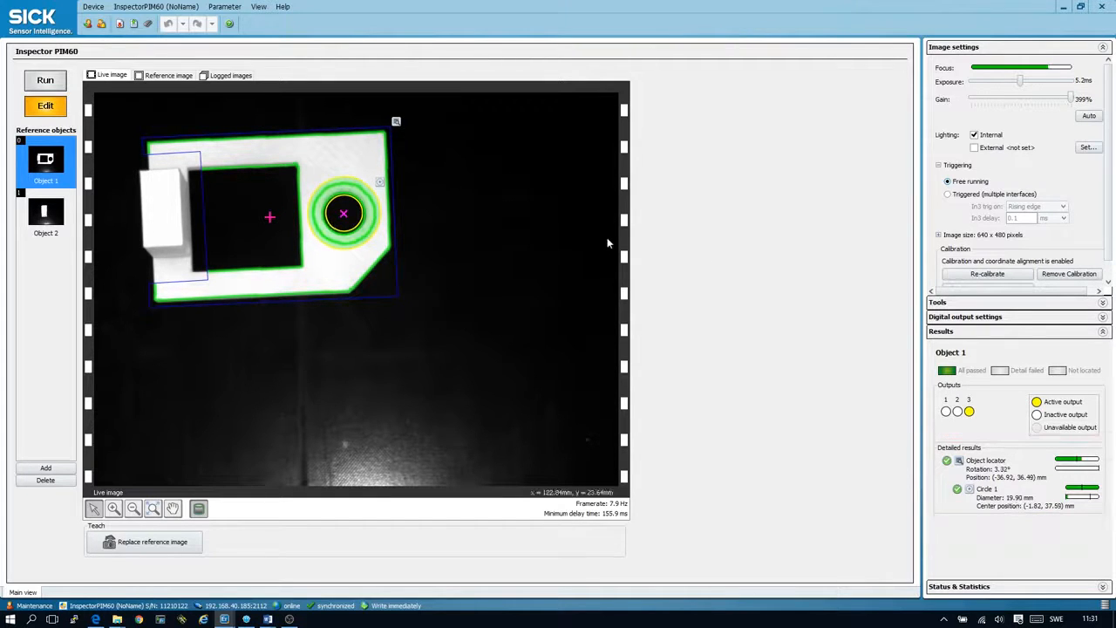
click(947, 195)
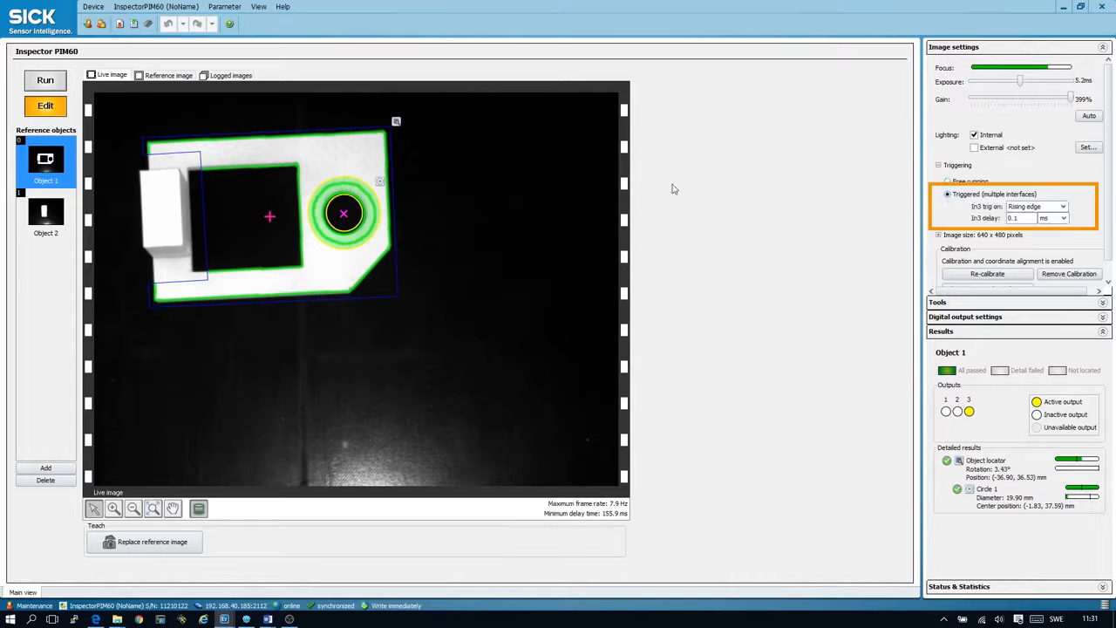
Insert the Circle and DIAMETER tags at the end of Object 1's Ethernet result output formatting string
click(157, 6)
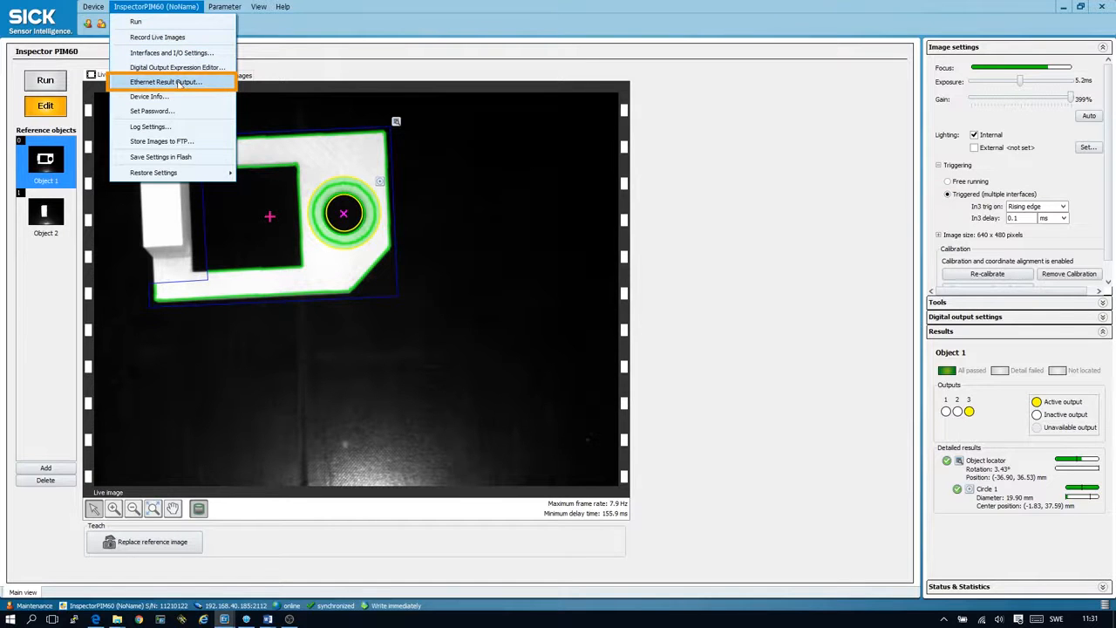
click(177, 81)
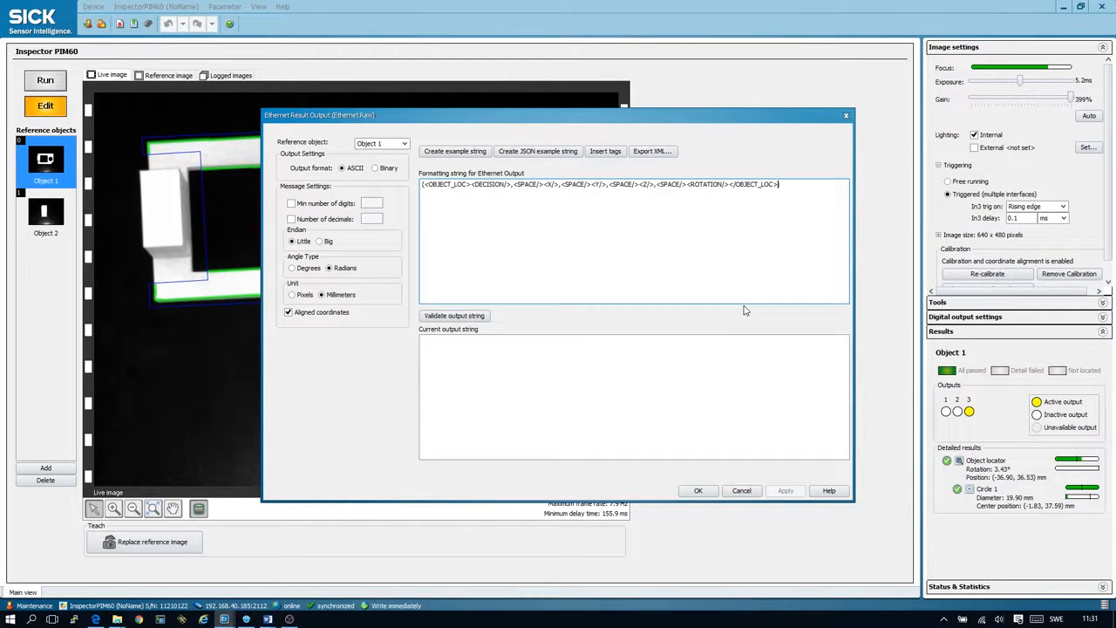
click(609, 155)
mouse_move(647, 180)
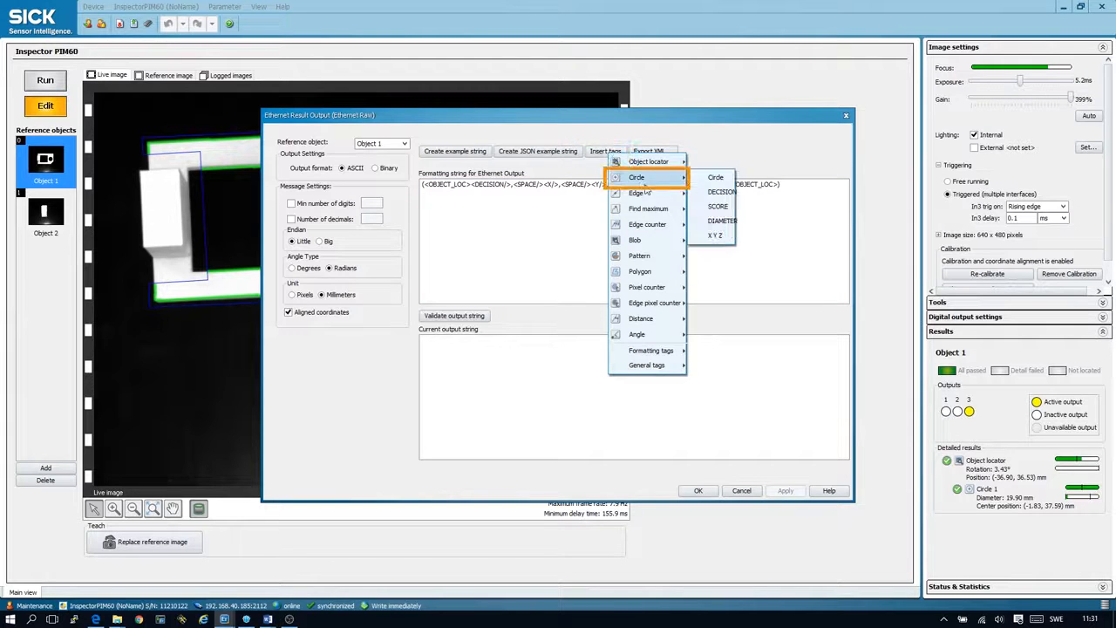
click(704, 179)
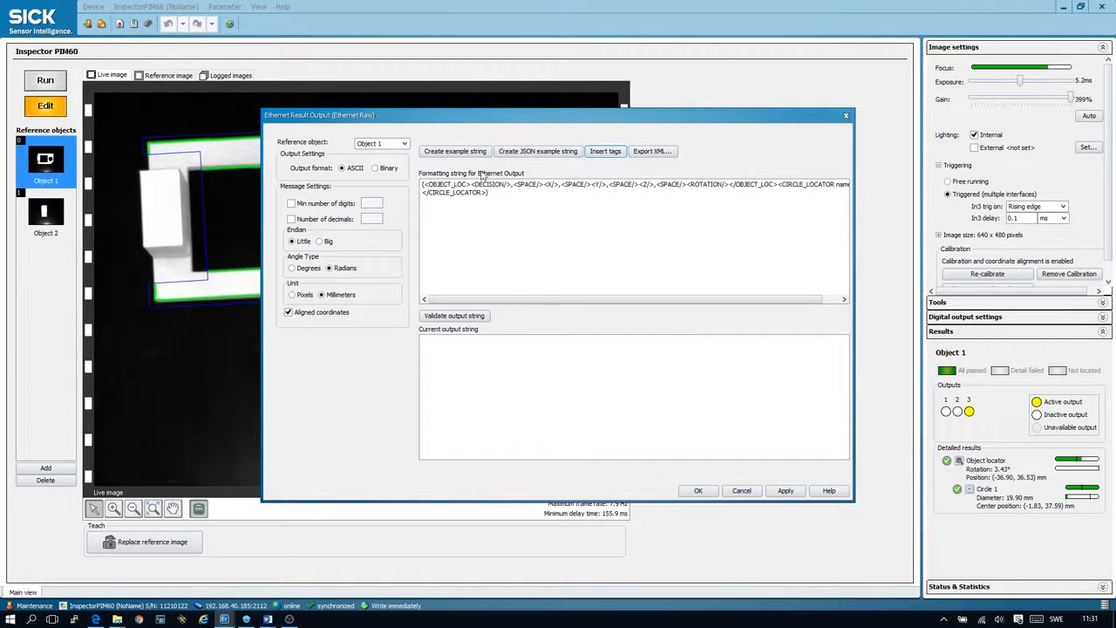
click(591, 154)
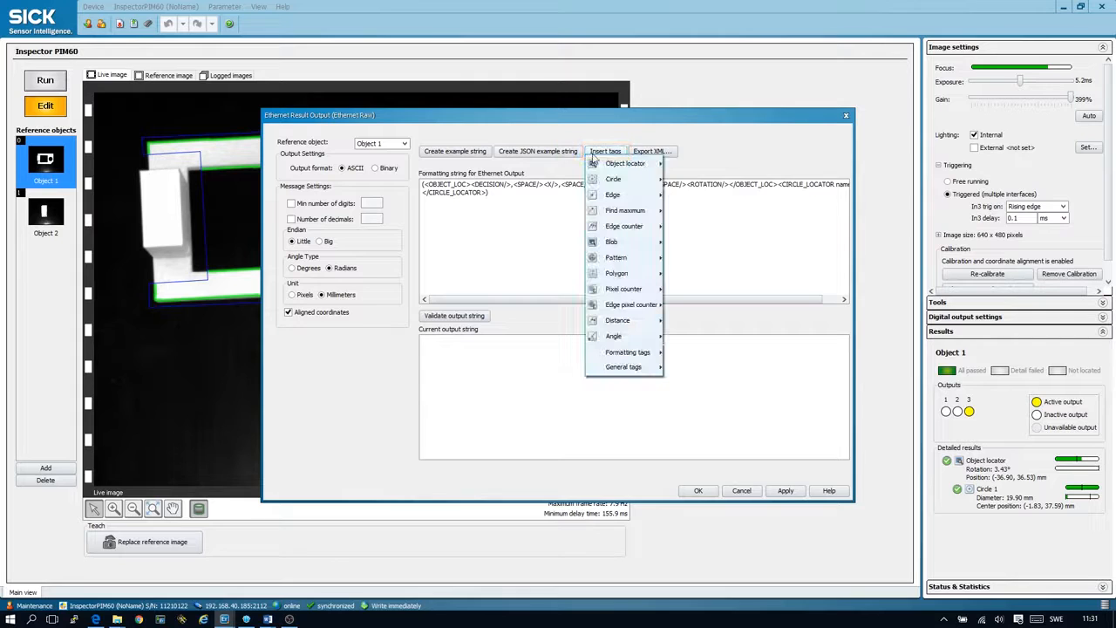
mouse_move(623, 179)
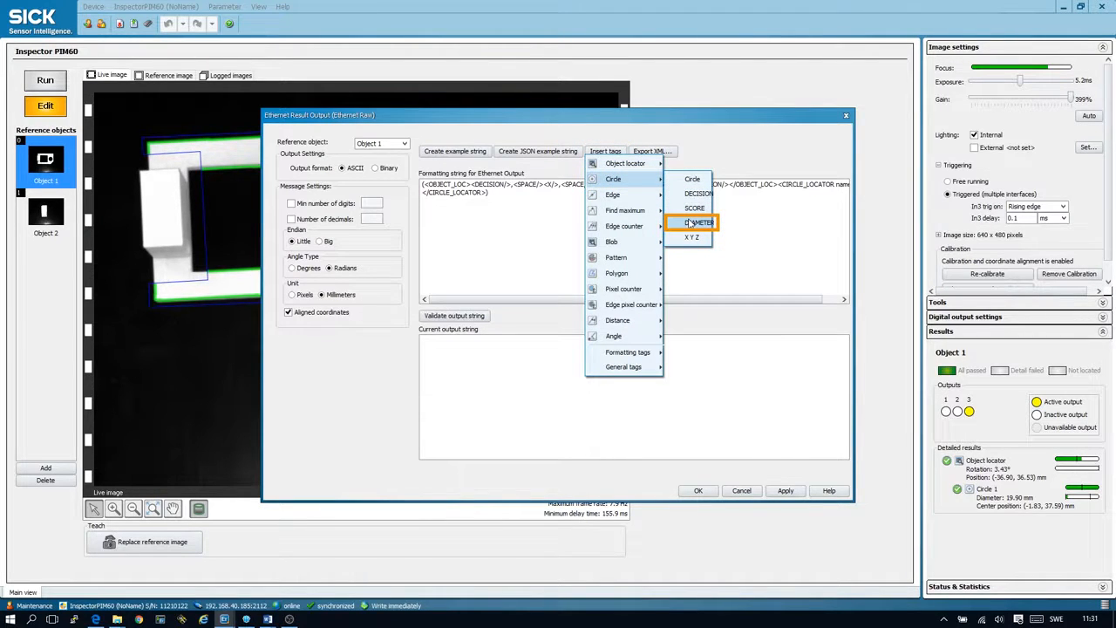
click(690, 223)
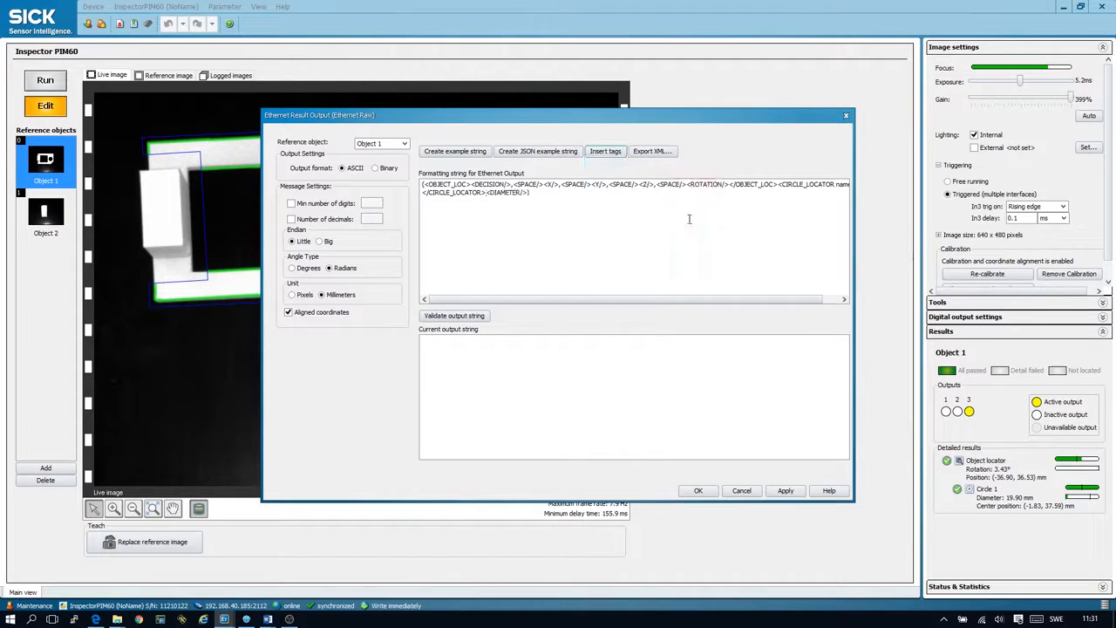
Move the <DIAMETER/> tag in front of the closing </CIRCLE_LOCATOR> tag in the formatting string
click(527, 195)
key(shift+Left)
key(shift+Left)
key(shift+Left)
key(shift+Left)
key(shift+Left)
key(shift+Left)
key(shift+Left)
key(shift+Left)
key(shift+Left)
key(shift+Left)
key(shift+Left)
key(ctrl+c)
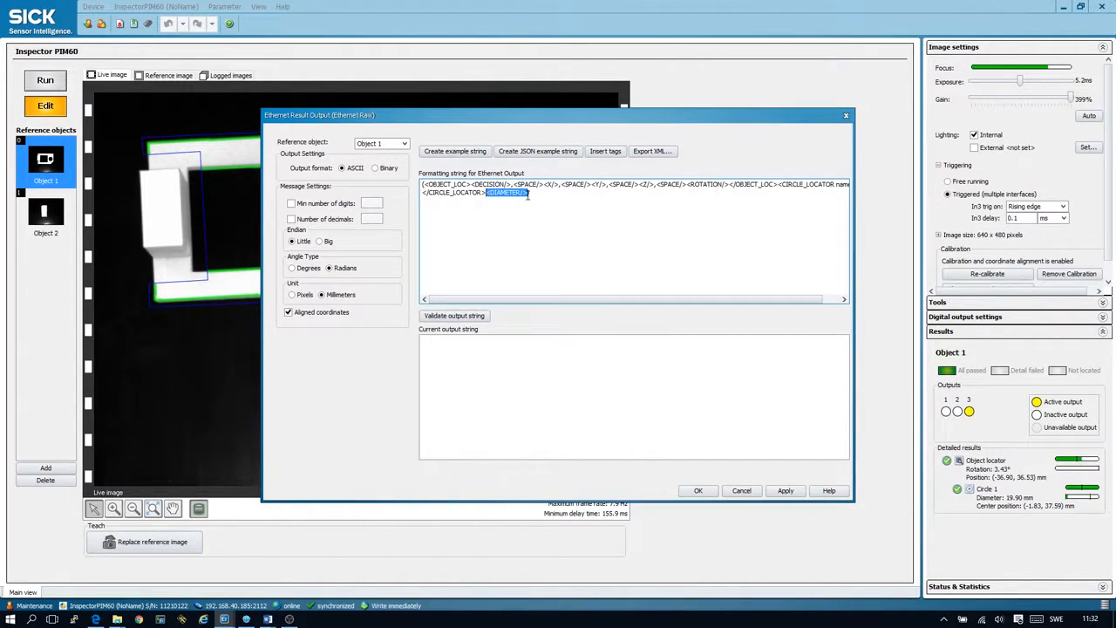
key(Delete)
key(Home)
key(ctrl+v)
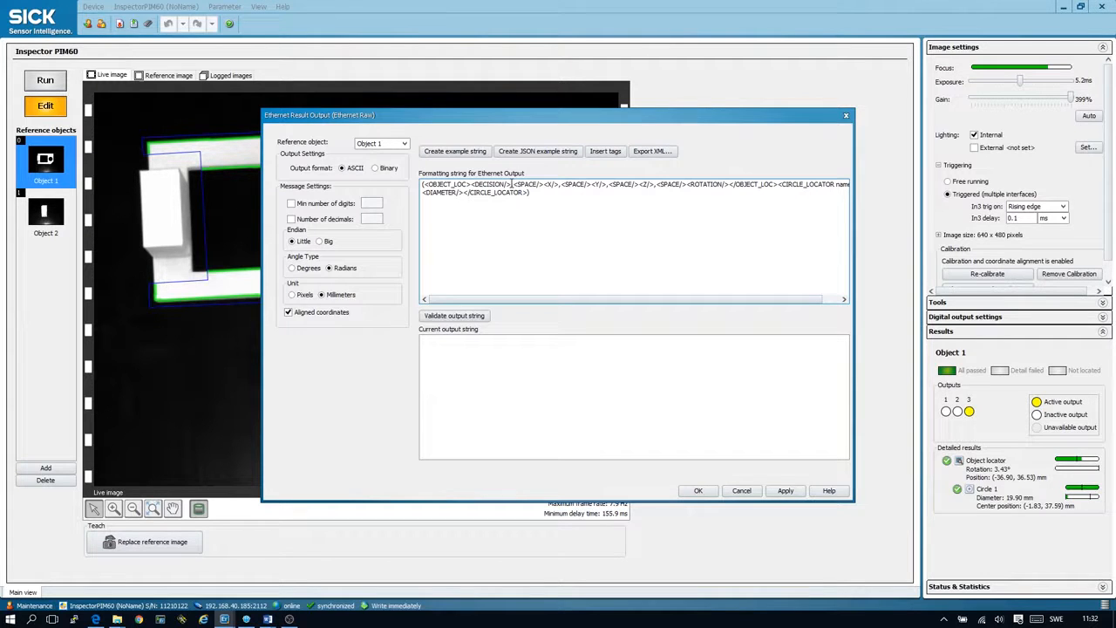
Add the separator ",<SPACE/>" between </OBJECT_LOC> and the CIRCLE_LOCATOR tag, and validate the output string
drag(511, 184, 543, 185)
click(728, 185)
click(778, 184)
text(,<SPACE/>)
click(483, 316)
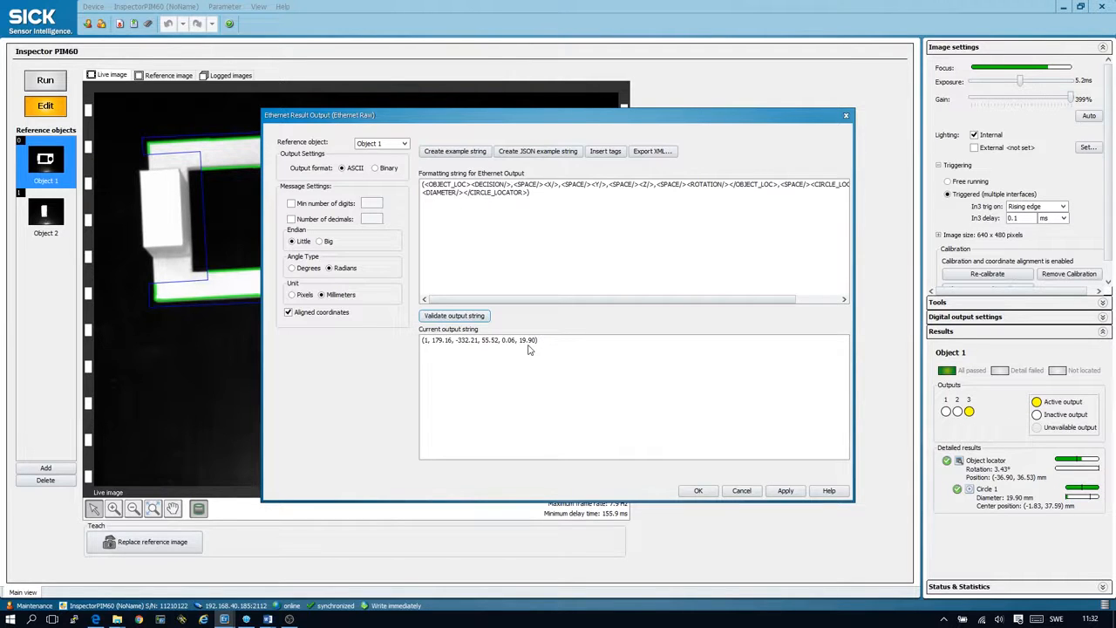
Apply the Ethernet output settings and switch the sensor to run mode, saving the configuration to flash memory
click(785, 491)
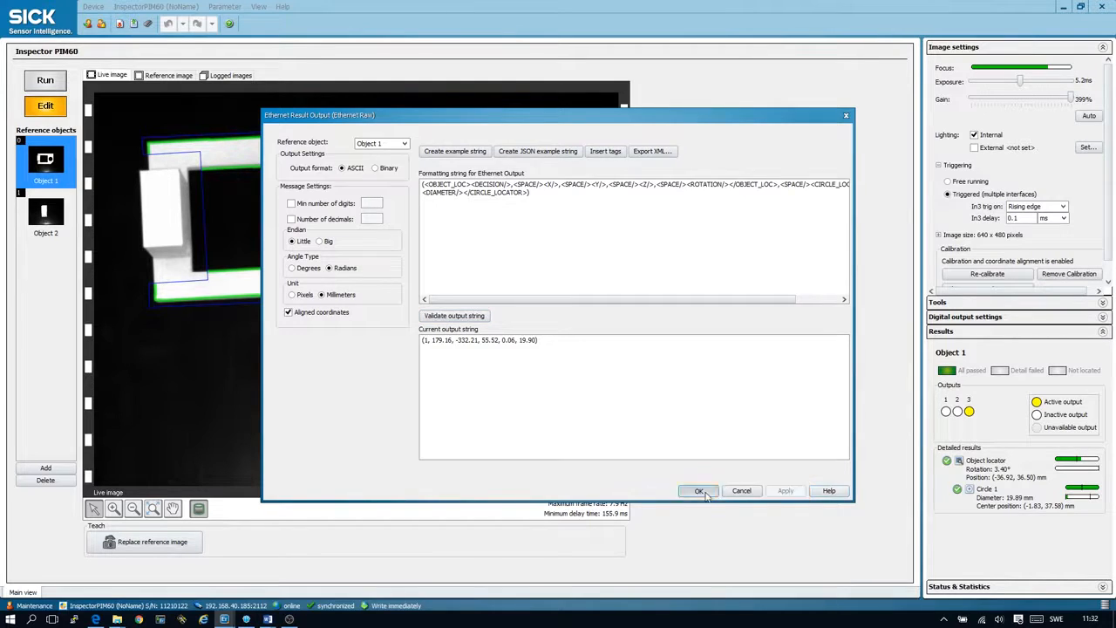
click(697, 490)
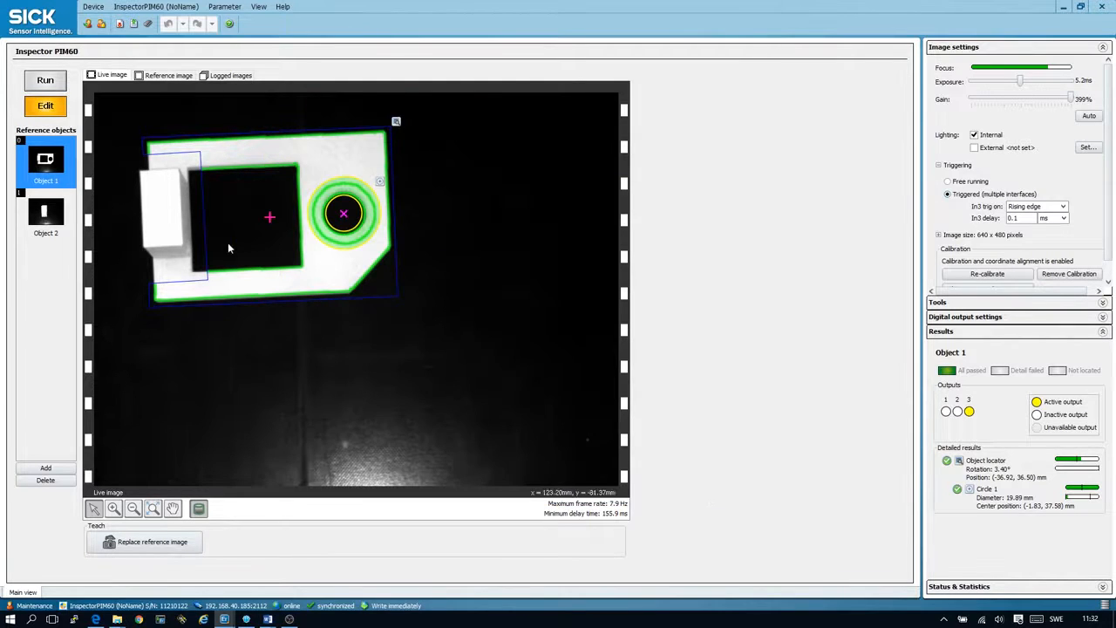
click(48, 88)
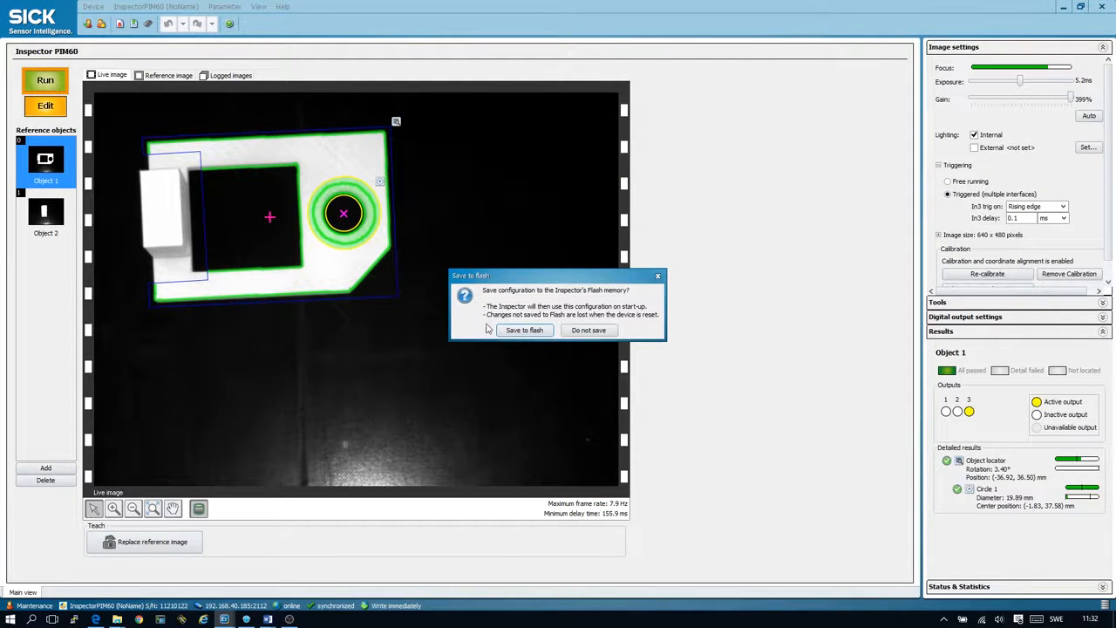
click(515, 331)
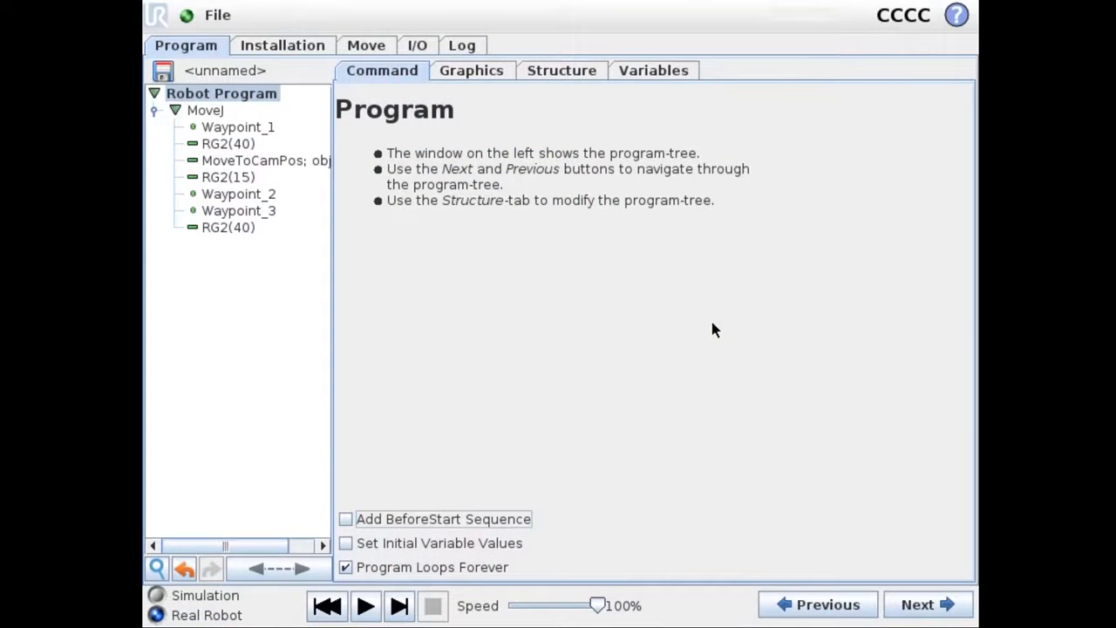
In the Universal Robots program, set the MoveToCamPos command to publish extra sensor data as global variable SICK_Data with 1 extra field
click(293, 162)
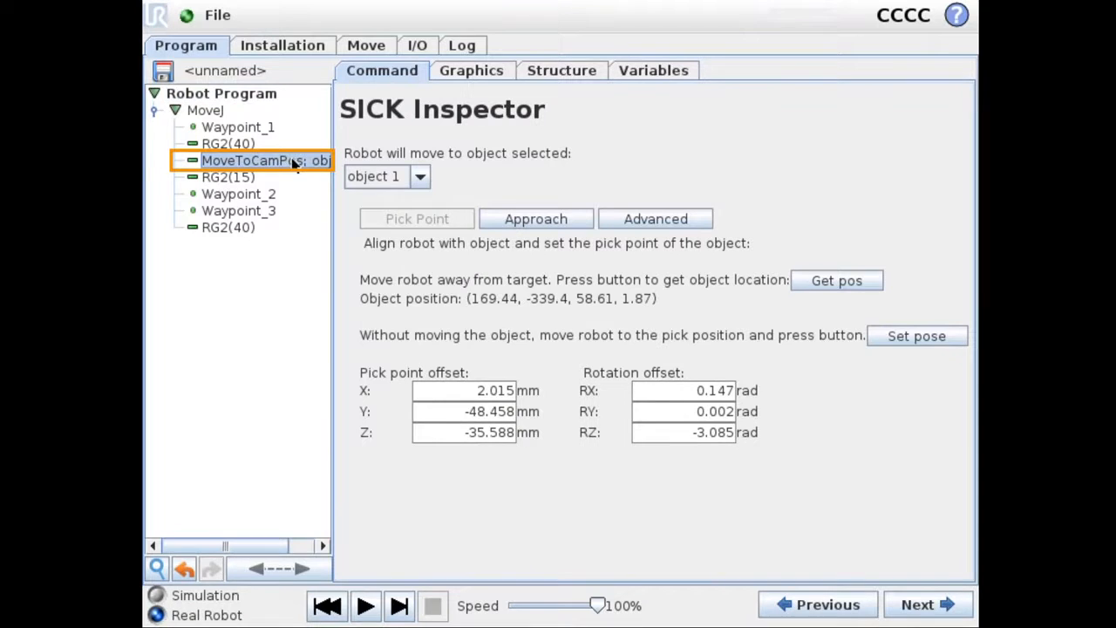
click(673, 222)
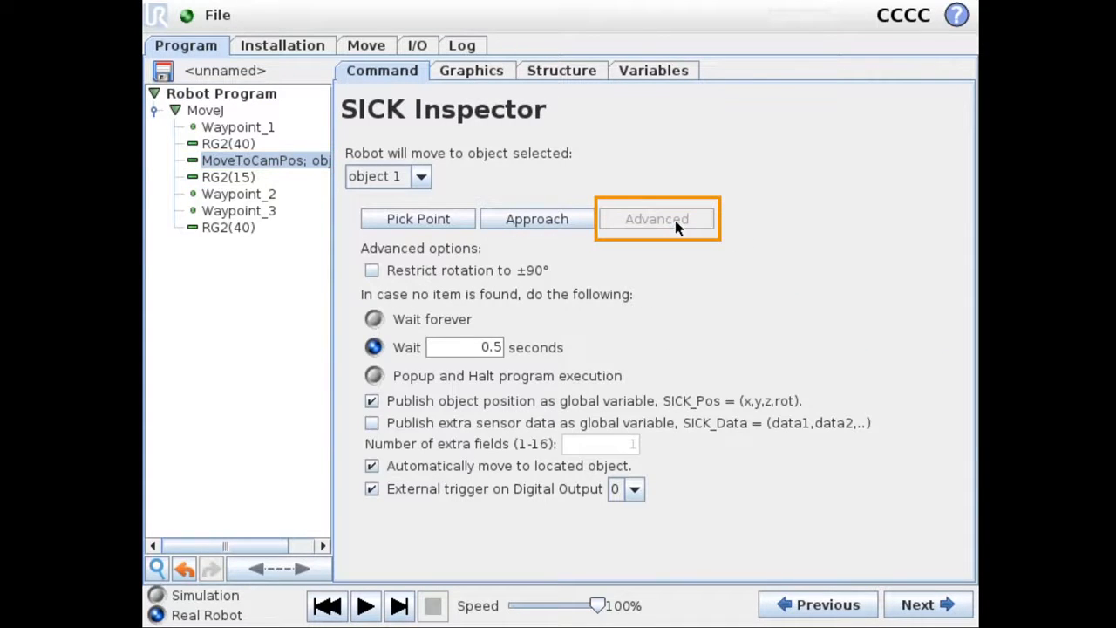
click(372, 423)
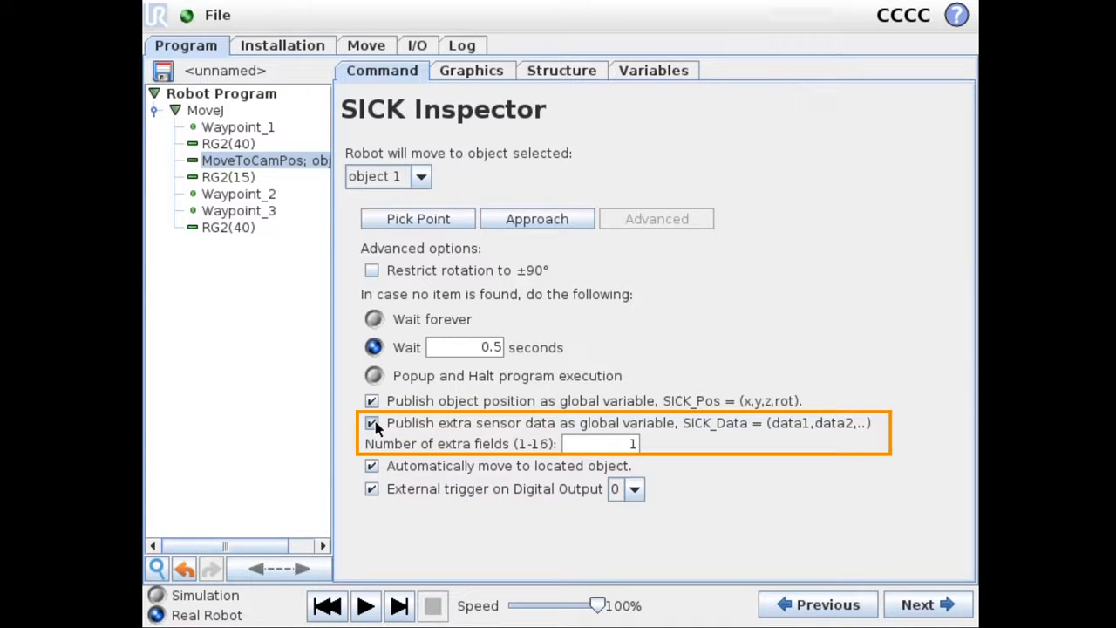
click(616, 446)
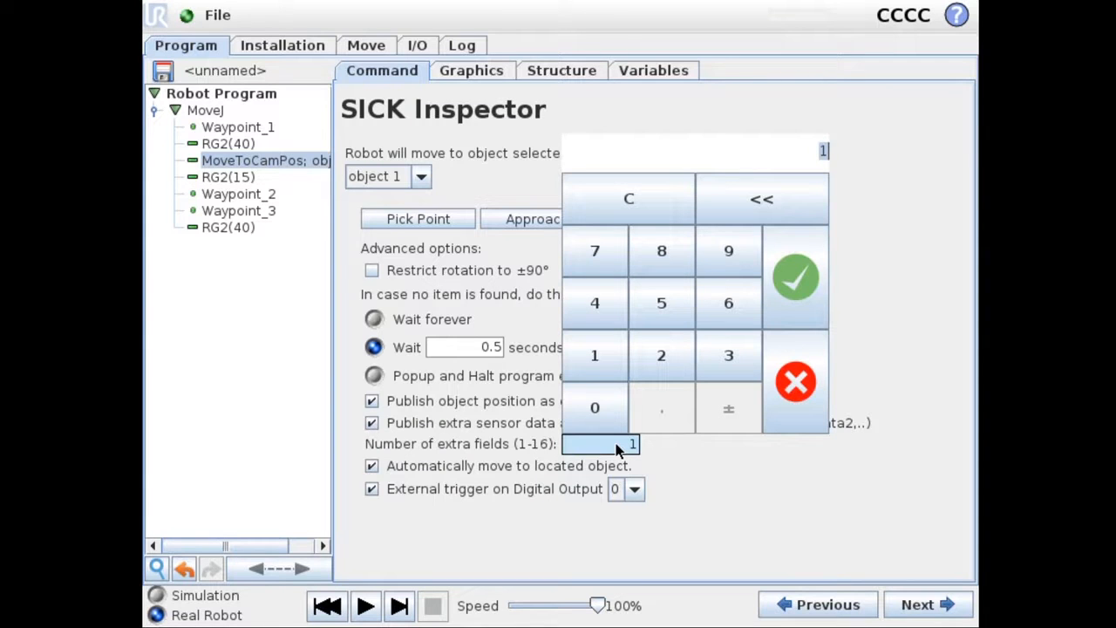
click(793, 398)
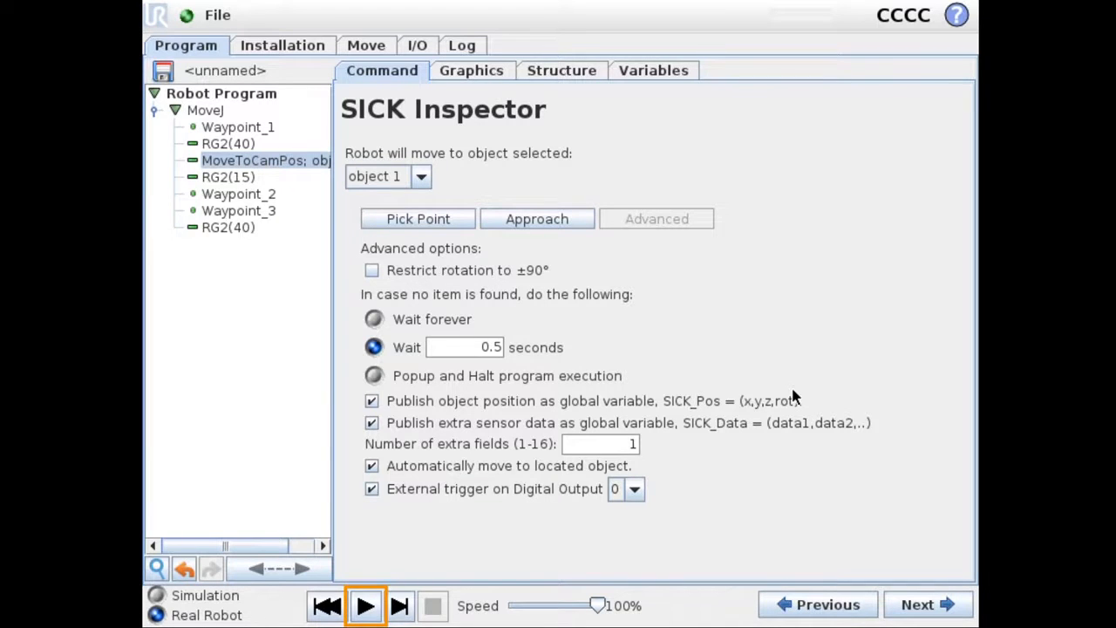
Move the robot automatically into the program's start position and confirm the position
click(366, 606)
click(780, 299)
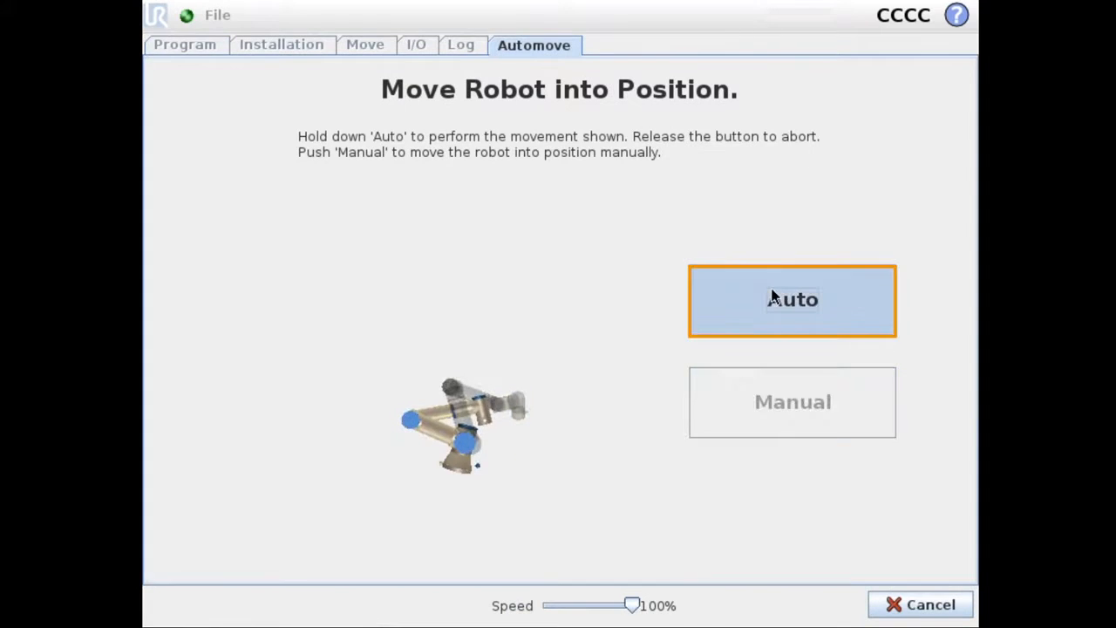
drag(781, 299, 784, 300)
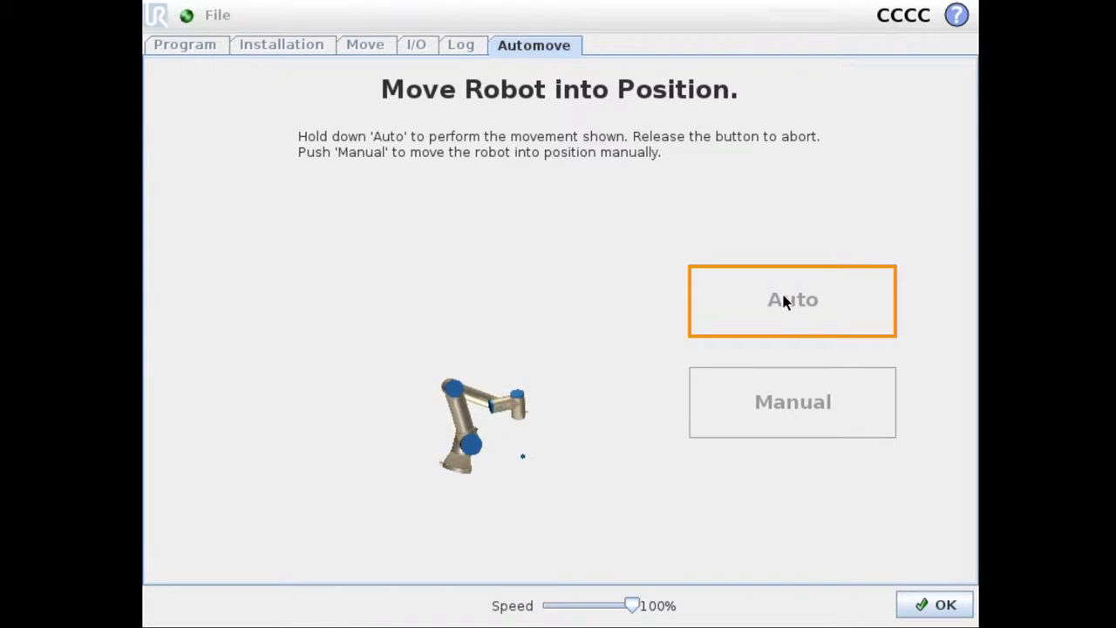
click(933, 604)
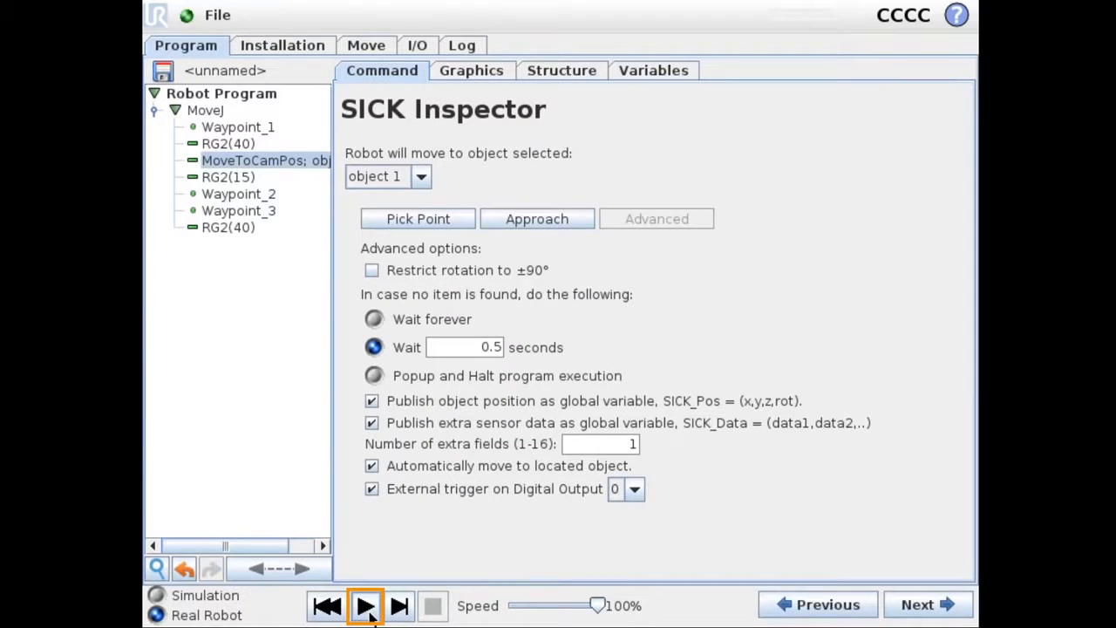
Run the robot program, stop it, and examine the SICK_Data variable
click(367, 607)
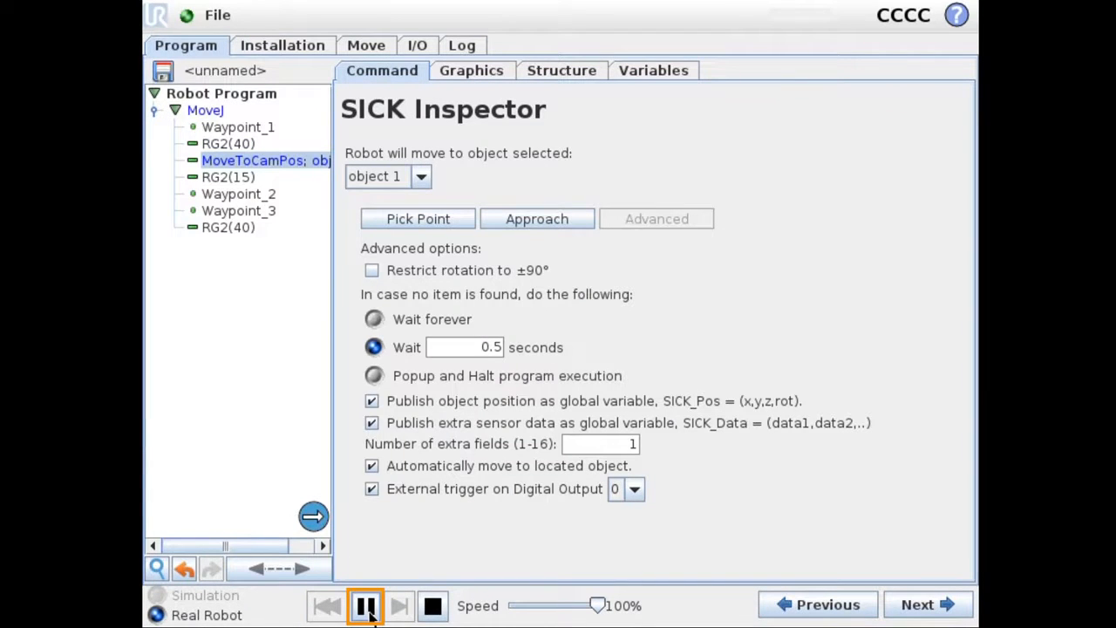
click(433, 609)
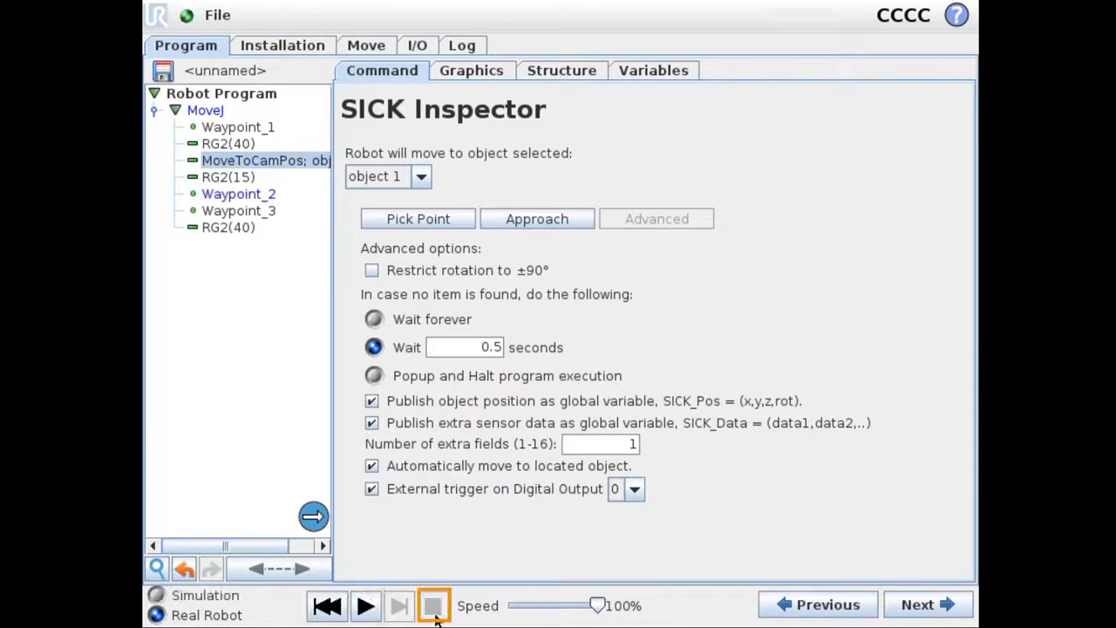
click(658, 71)
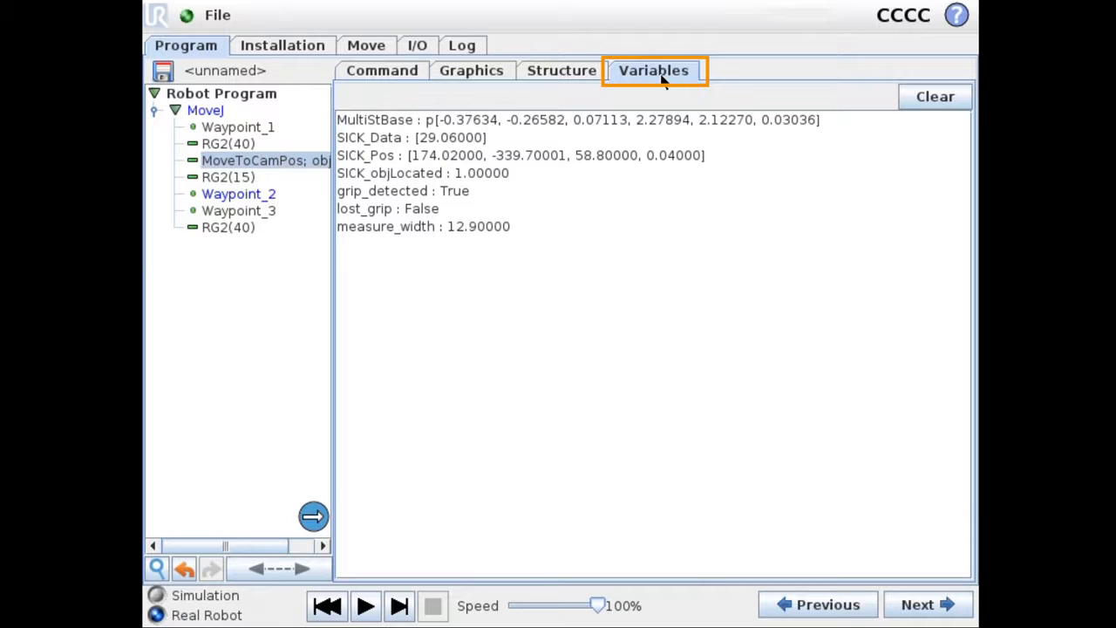
click(457, 141)
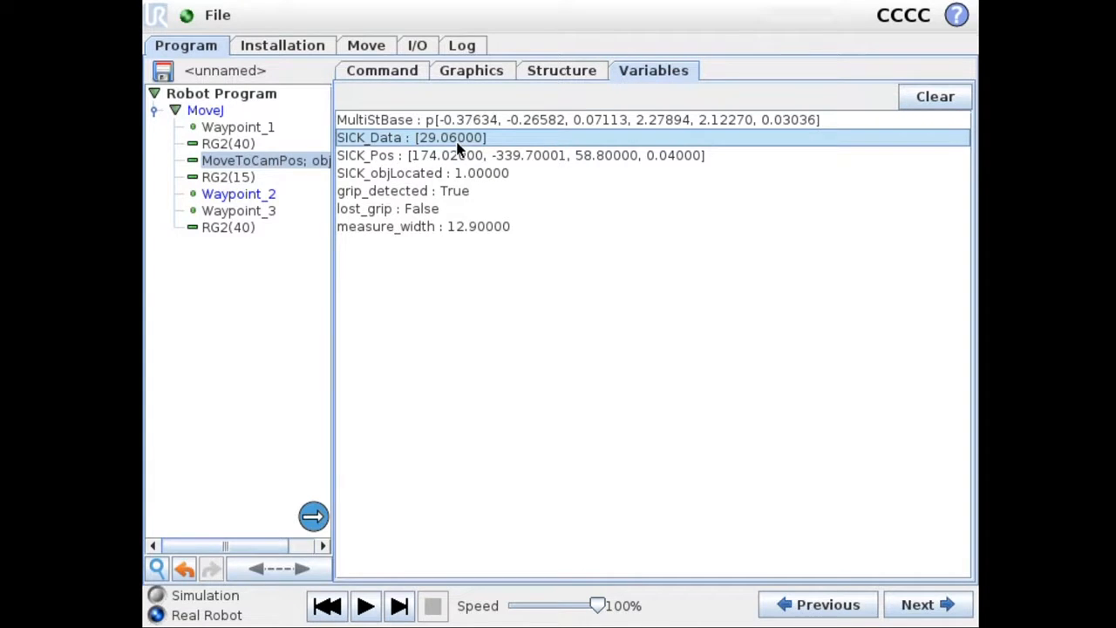
Add a BeforeStart sequence to the robot program
click(267, 97)
click(384, 72)
click(348, 519)
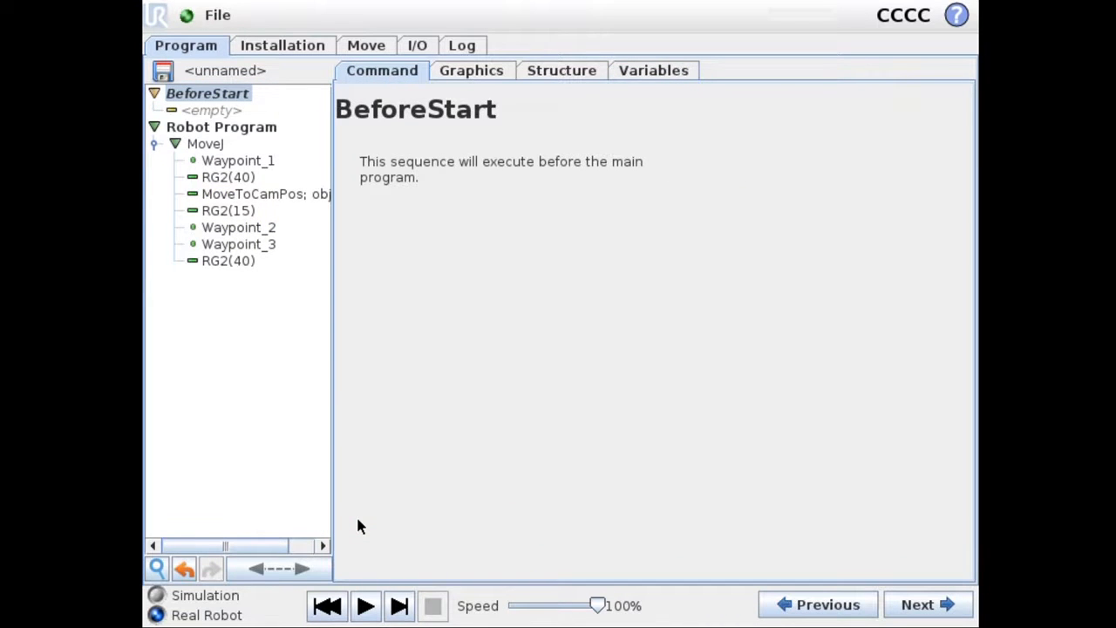
Insert an Assignment command in the empty line of the BeforeStart sequence
click(225, 111)
click(560, 73)
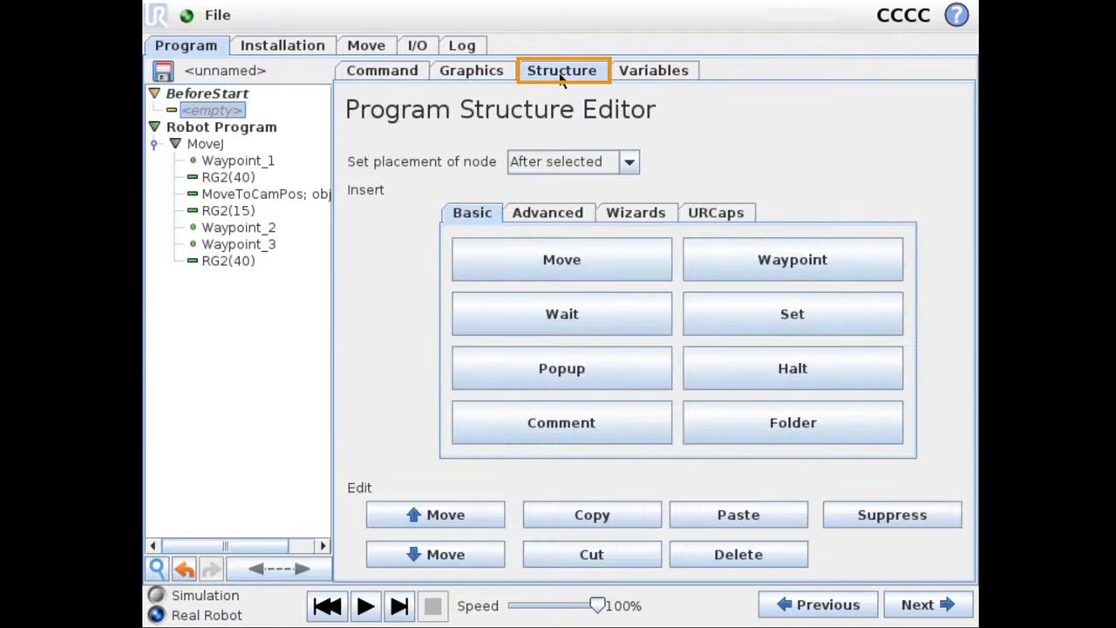
click(571, 216)
click(582, 316)
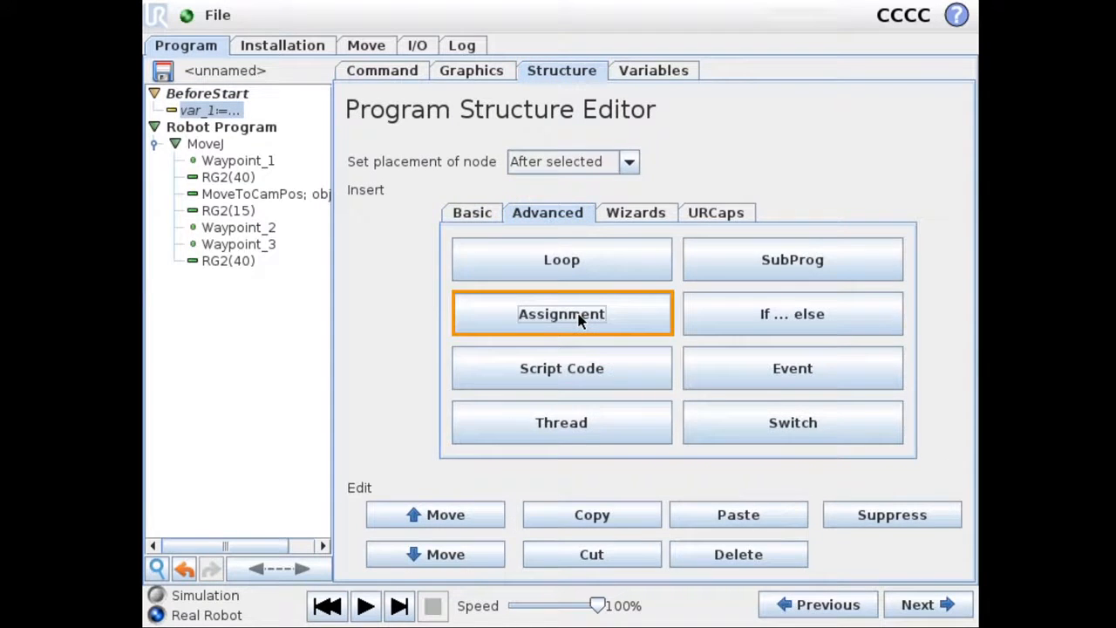
Rename the assignment's variable as SICK_Data
click(395, 70)
click(433, 290)
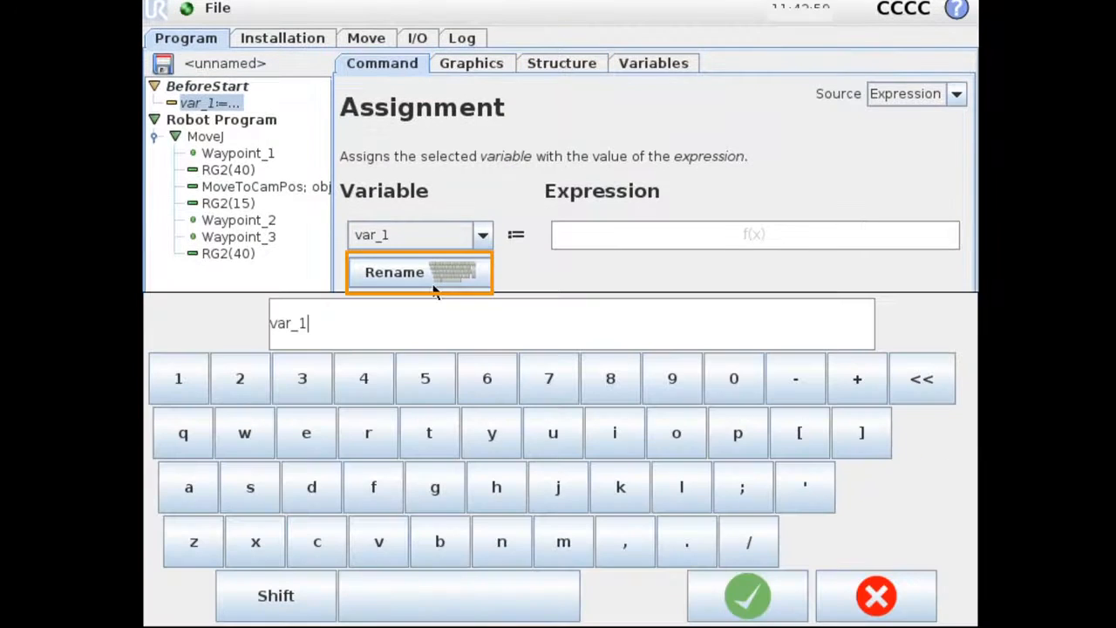
click(920, 380)
click(920, 380)
click(921, 380)
click(921, 381)
click(921, 380)
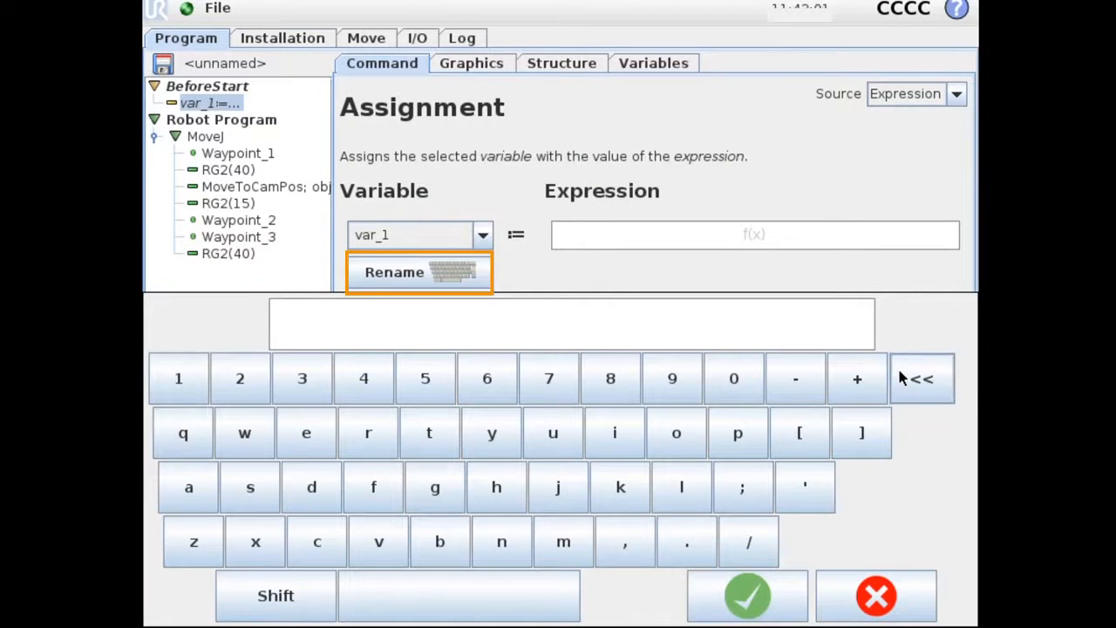
click(272, 602)
click(251, 486)
click(227, 602)
click(619, 431)
click(923, 380)
click(272, 594)
click(620, 432)
click(321, 540)
click(620, 486)
click(795, 379)
click(275, 594)
click(275, 595)
click(322, 499)
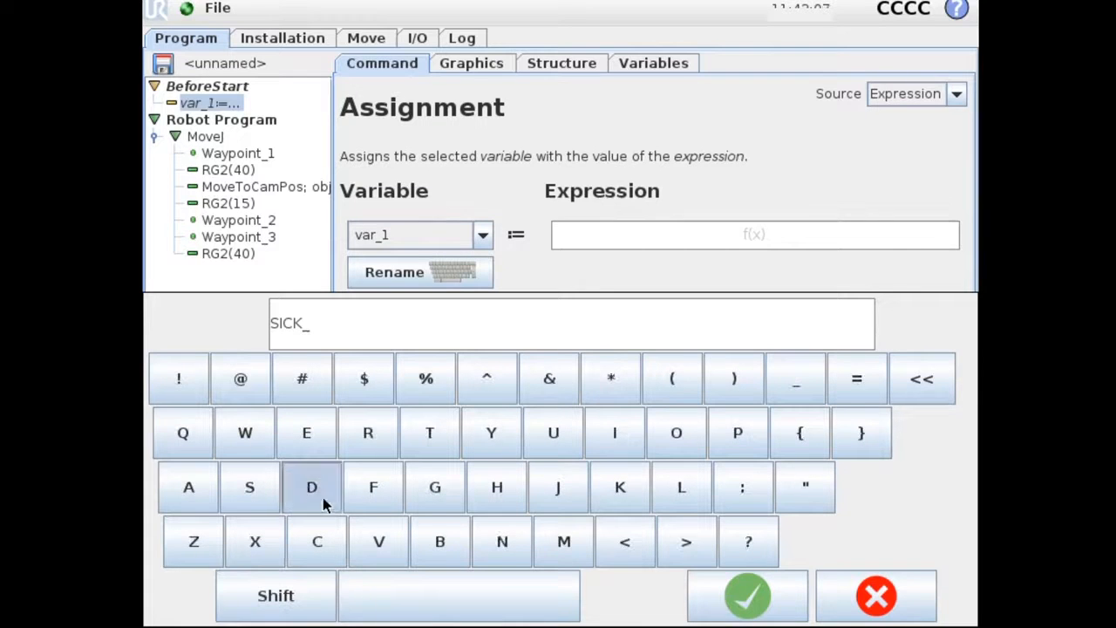
click(193, 491)
click(435, 446)
click(187, 498)
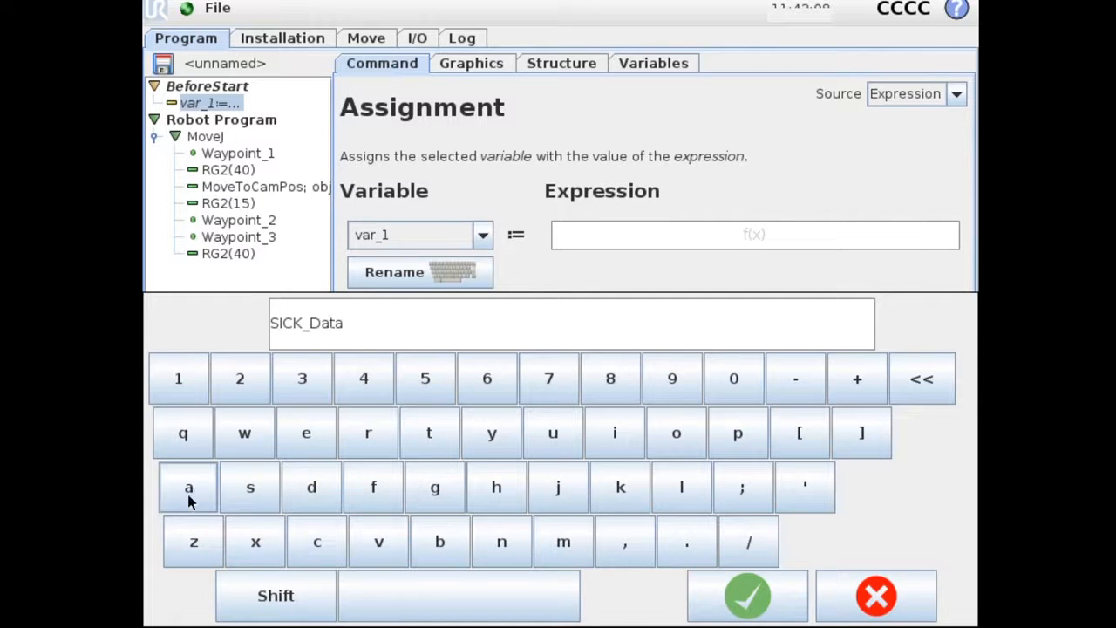
click(747, 594)
Set the expression assigned to SICK_Data to [0], one zero for the single extra data field
click(660, 242)
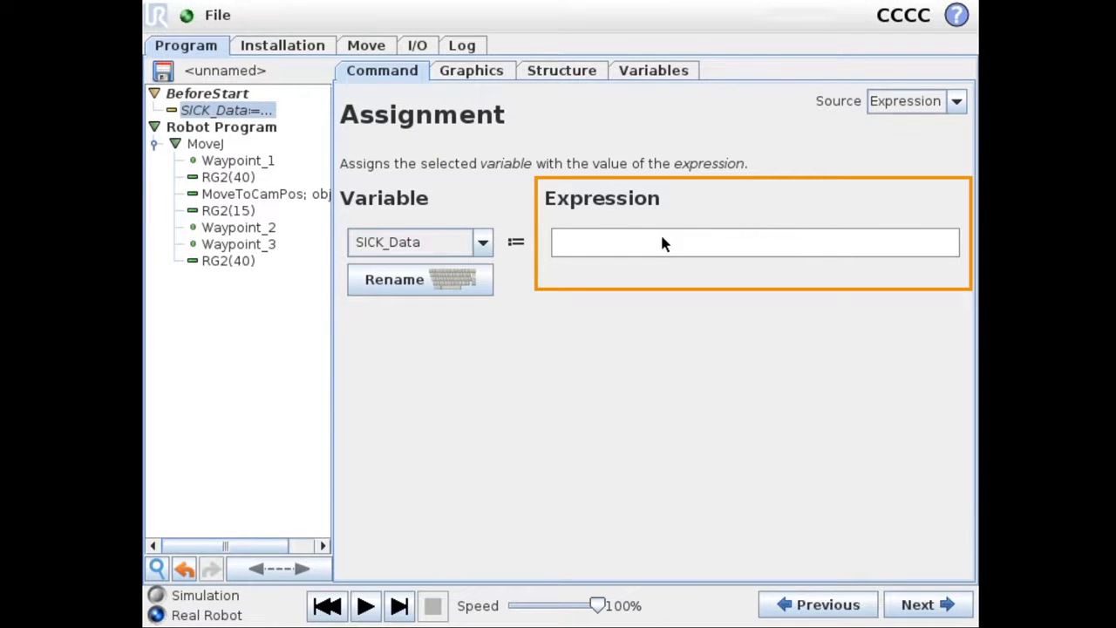
click(661, 242)
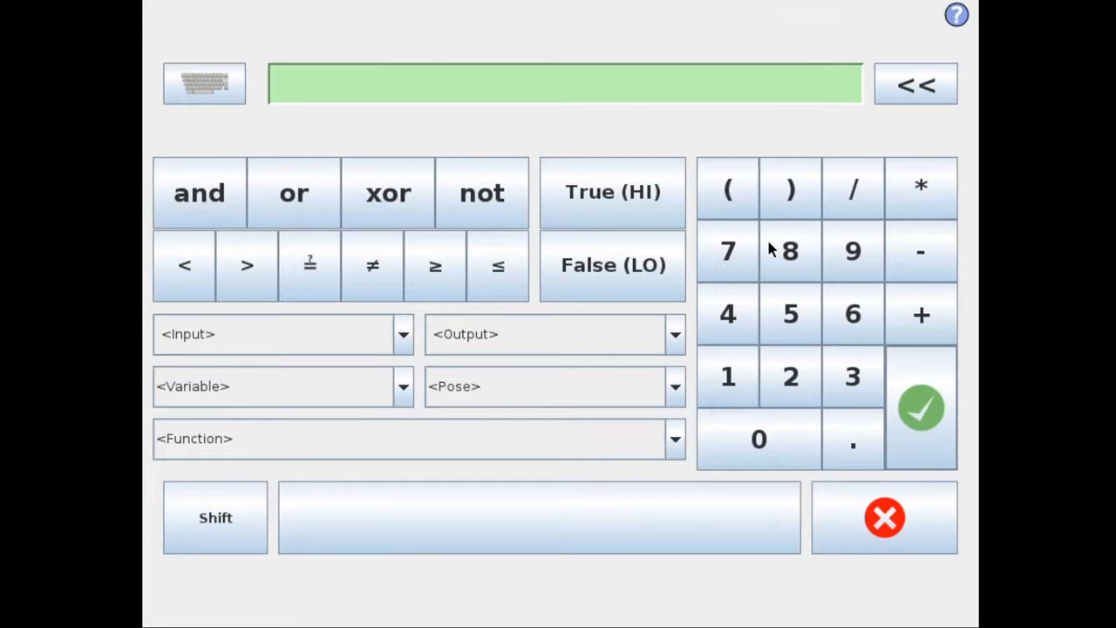
click(233, 518)
click(728, 190)
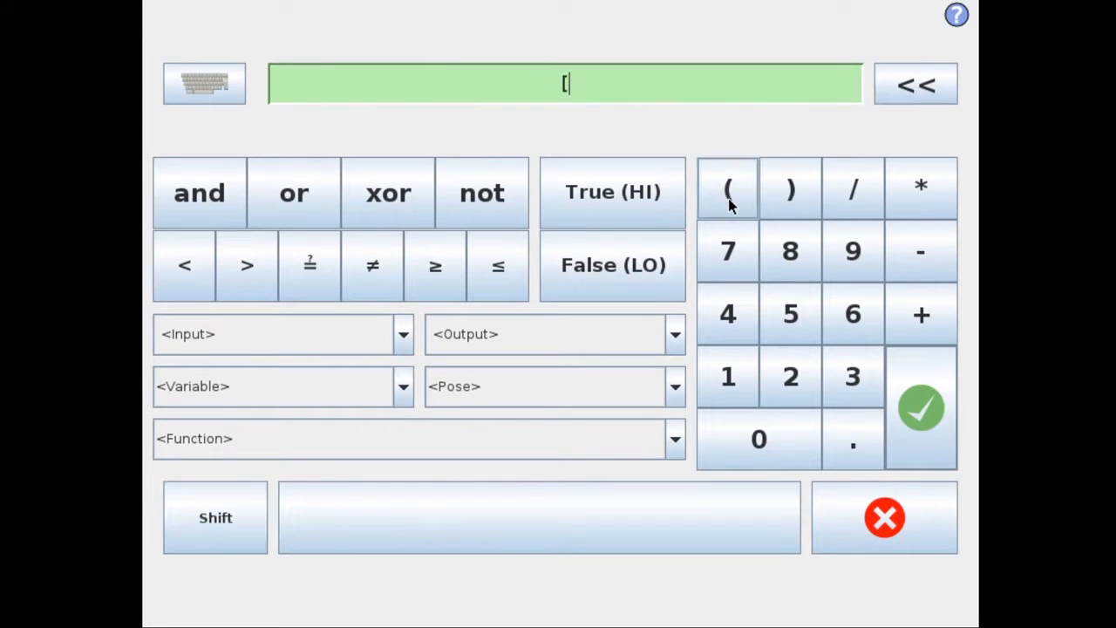
click(217, 521)
click(791, 190)
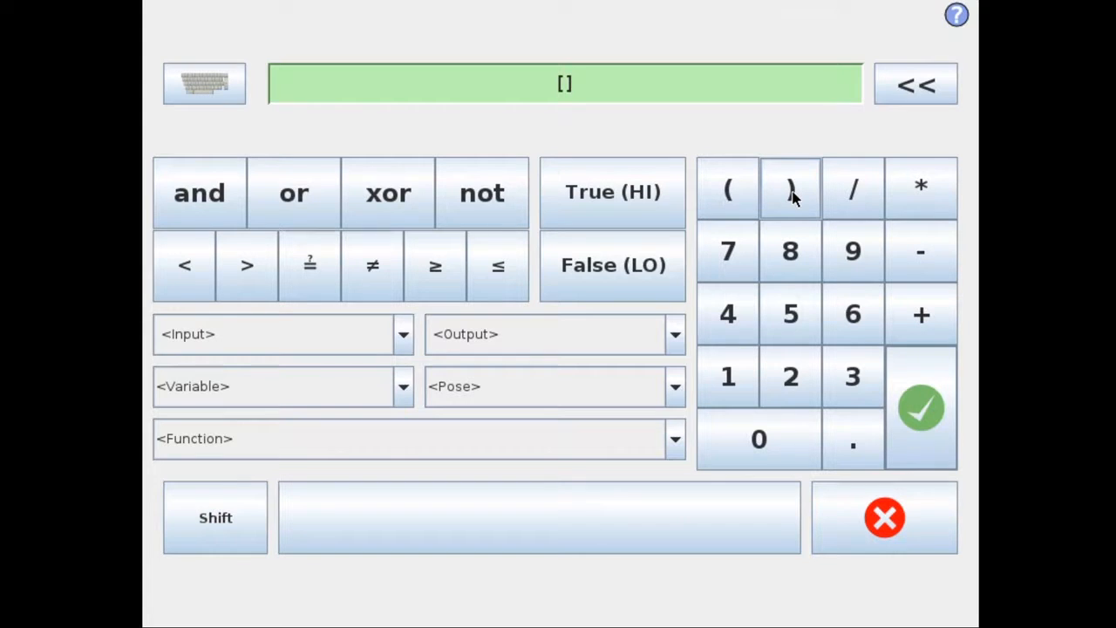
click(758, 439)
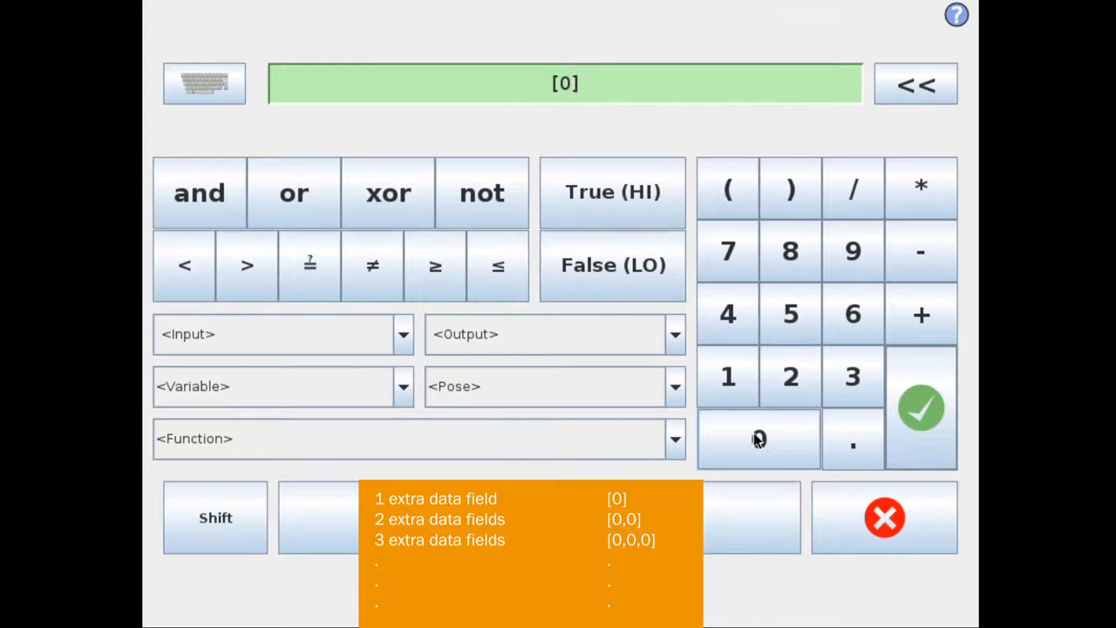
click(922, 414)
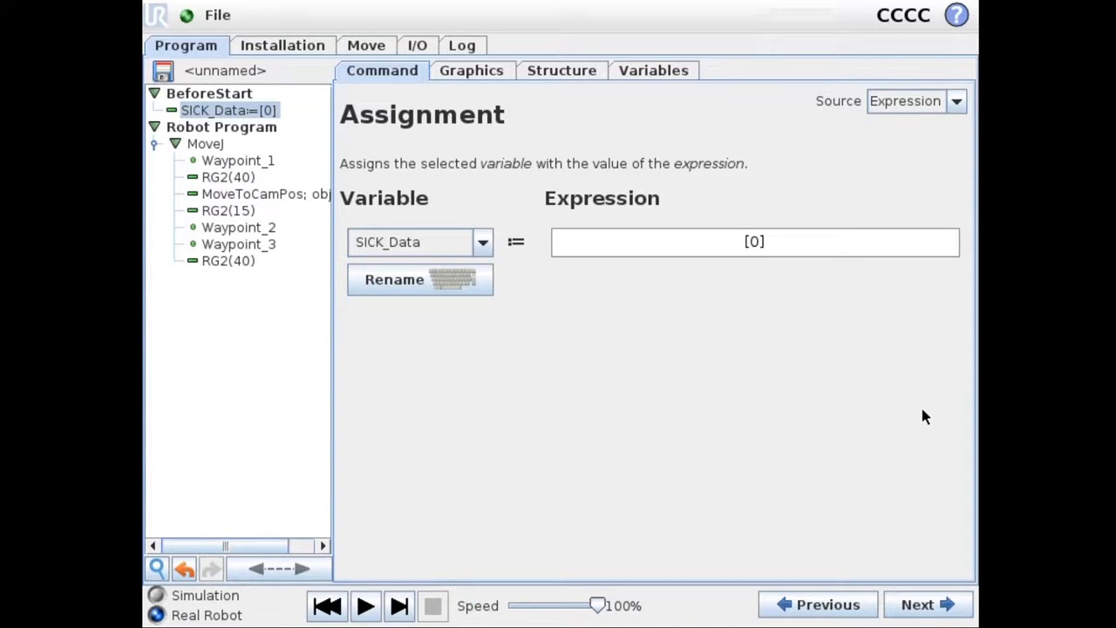
Insert an If ... else command after the RG2(15) gripper command in the robot program
click(305, 199)
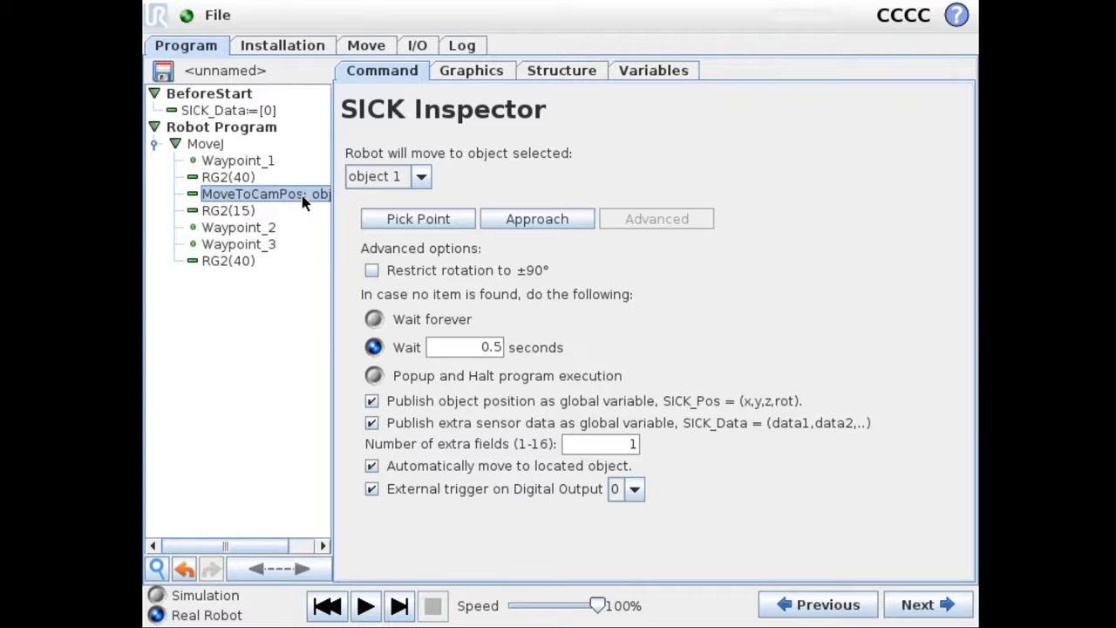
click(240, 212)
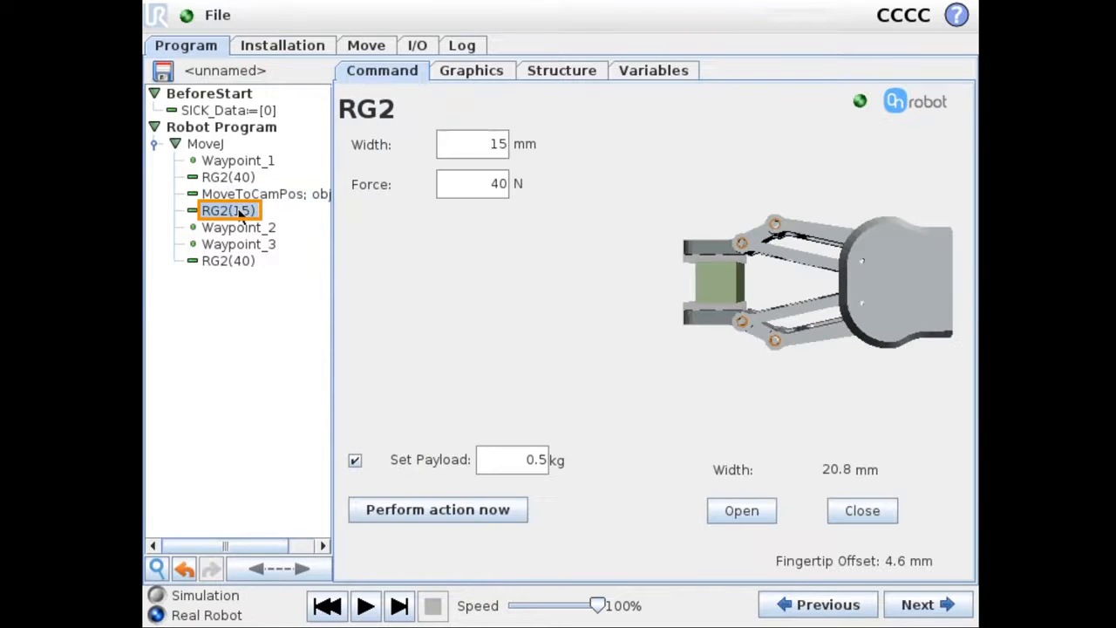
click(572, 73)
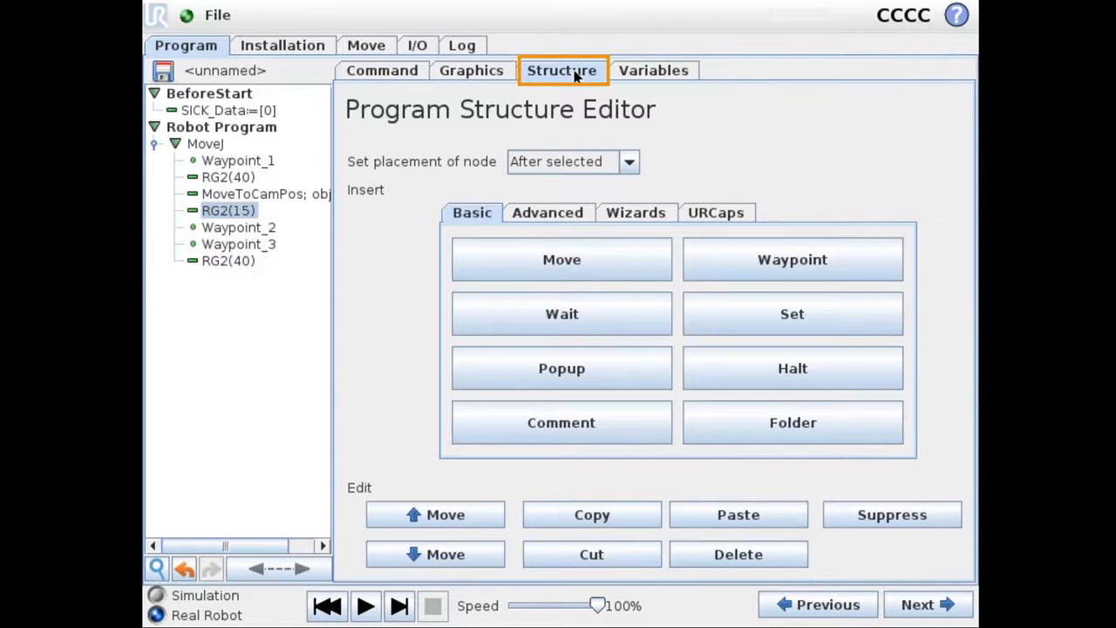
click(558, 216)
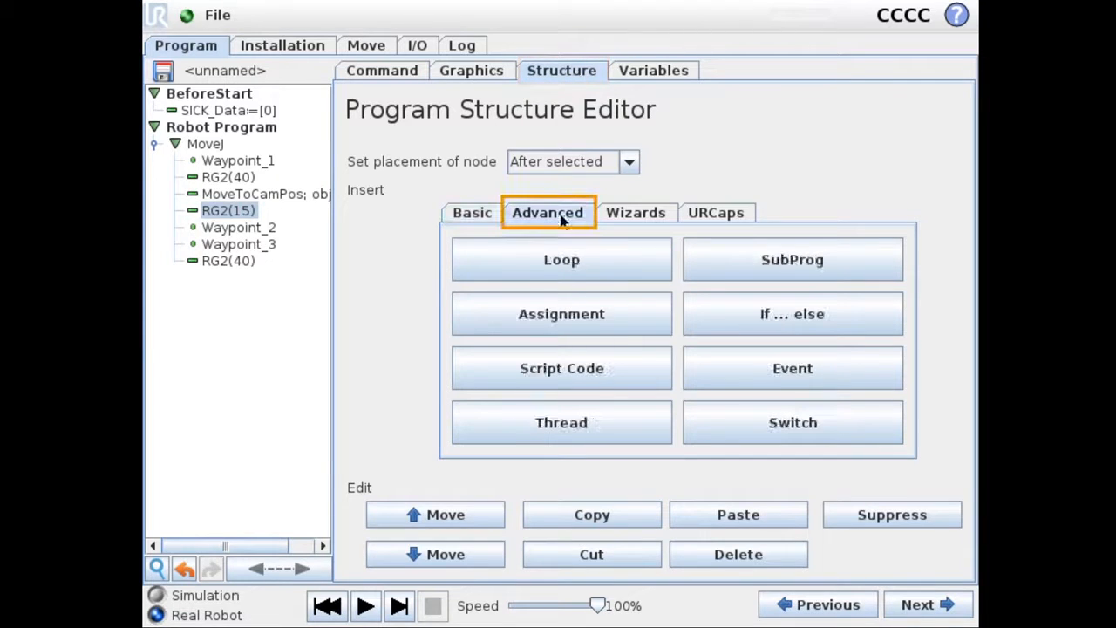
click(764, 320)
Set the If condition to SICK_Data[0]<28
click(388, 71)
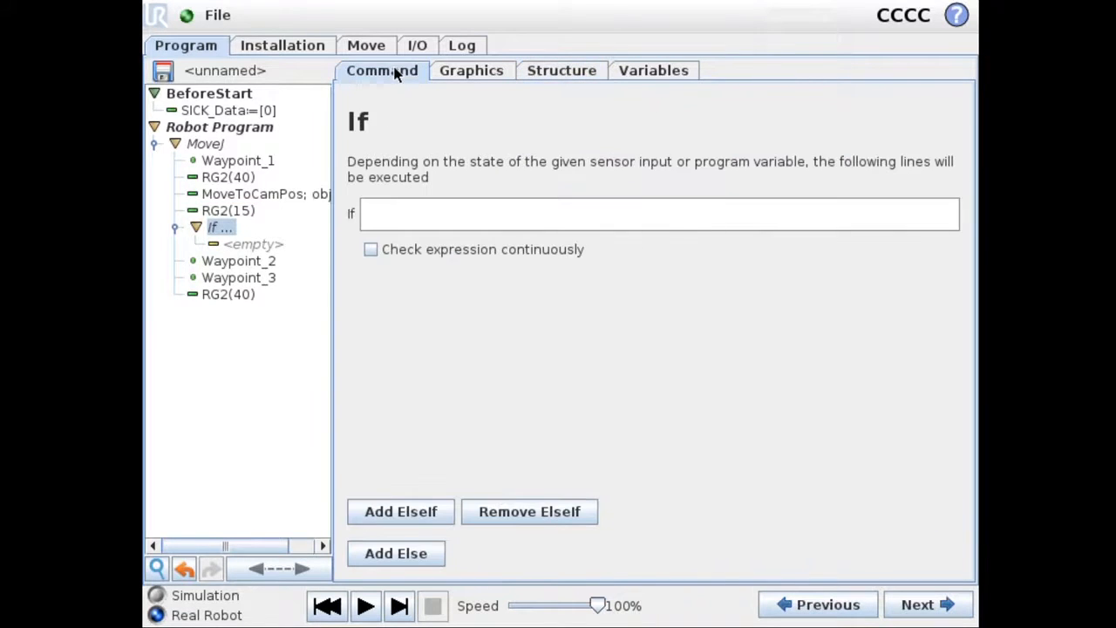
click(585, 213)
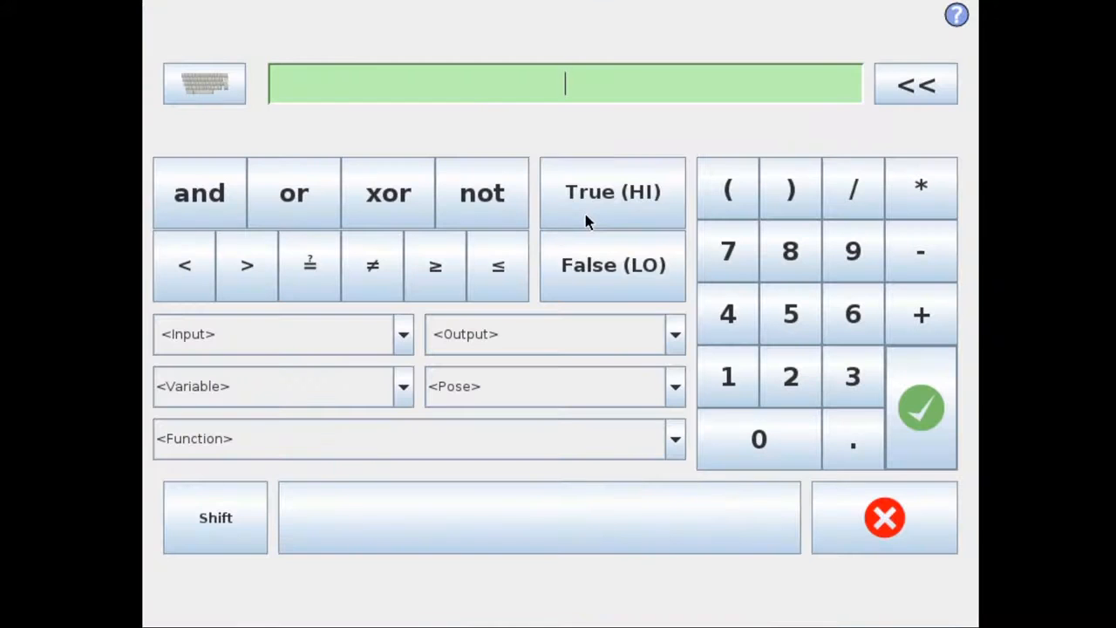
click(403, 390)
click(338, 452)
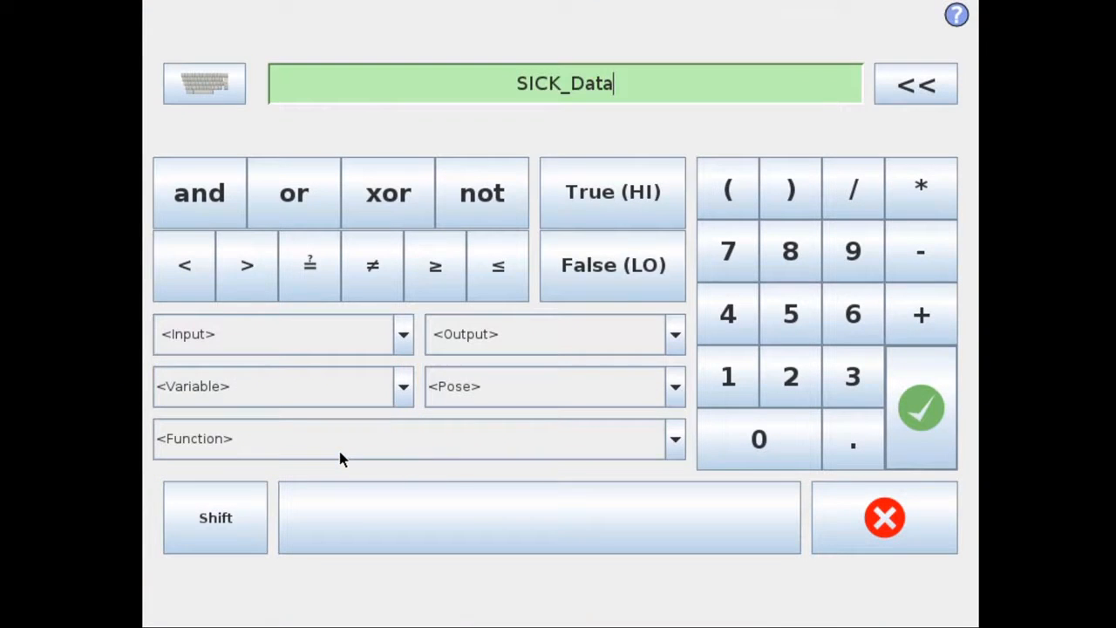
click(216, 518)
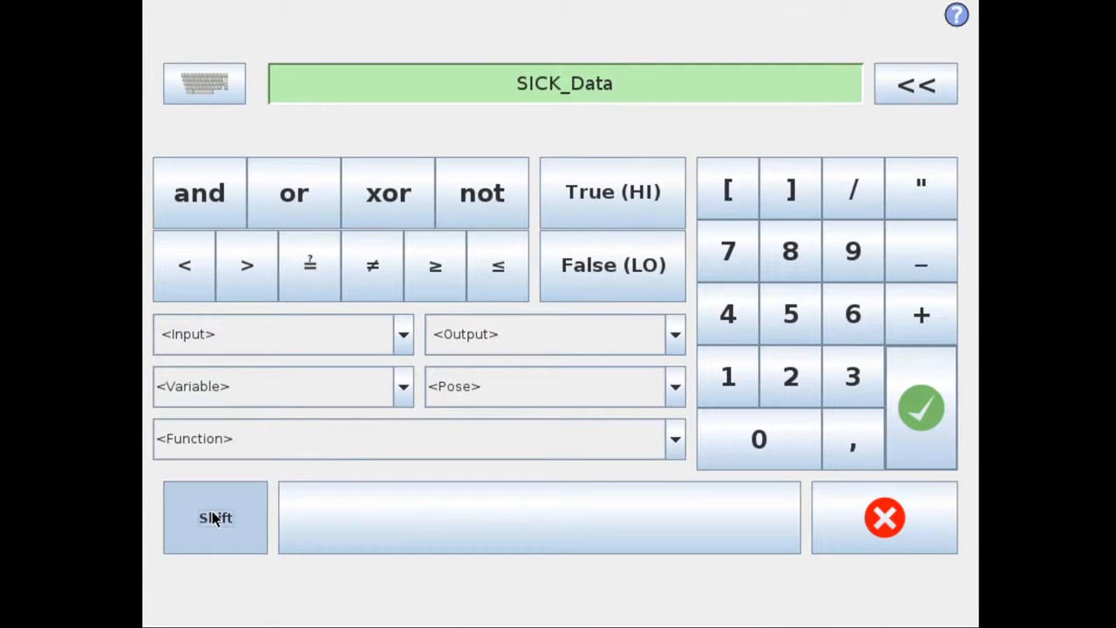
click(791, 191)
click(922, 86)
click(235, 518)
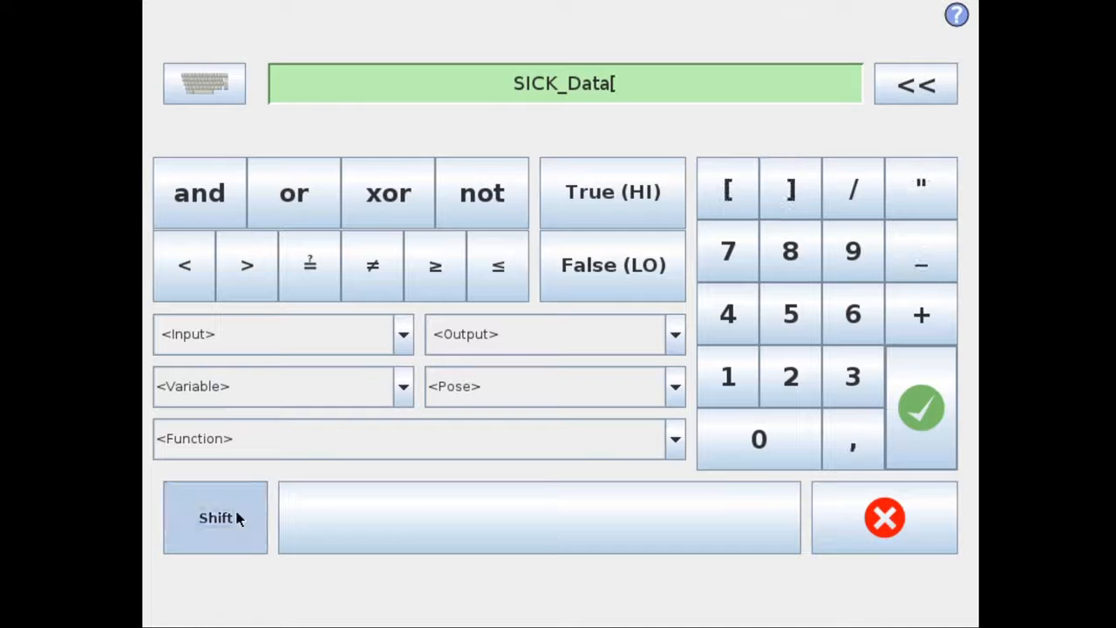
click(791, 190)
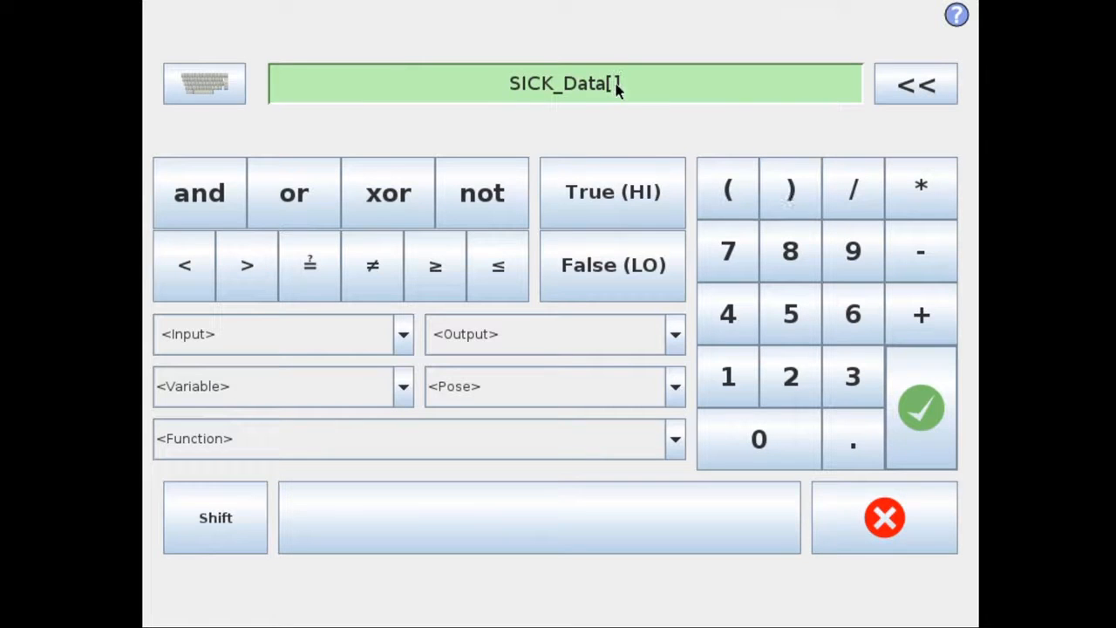
click(756, 438)
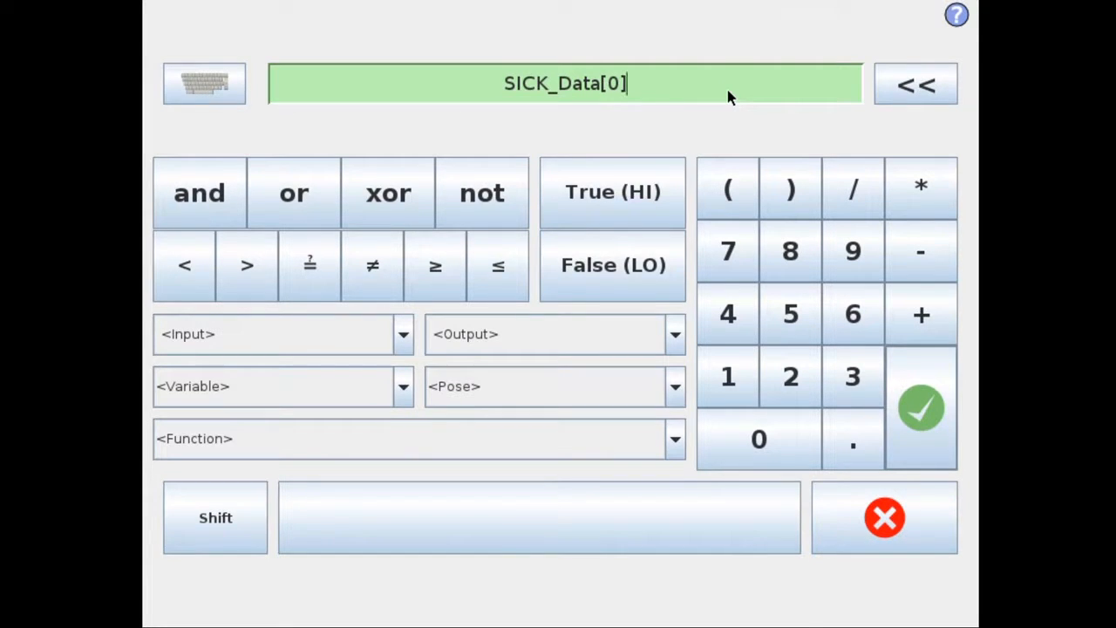
click(188, 272)
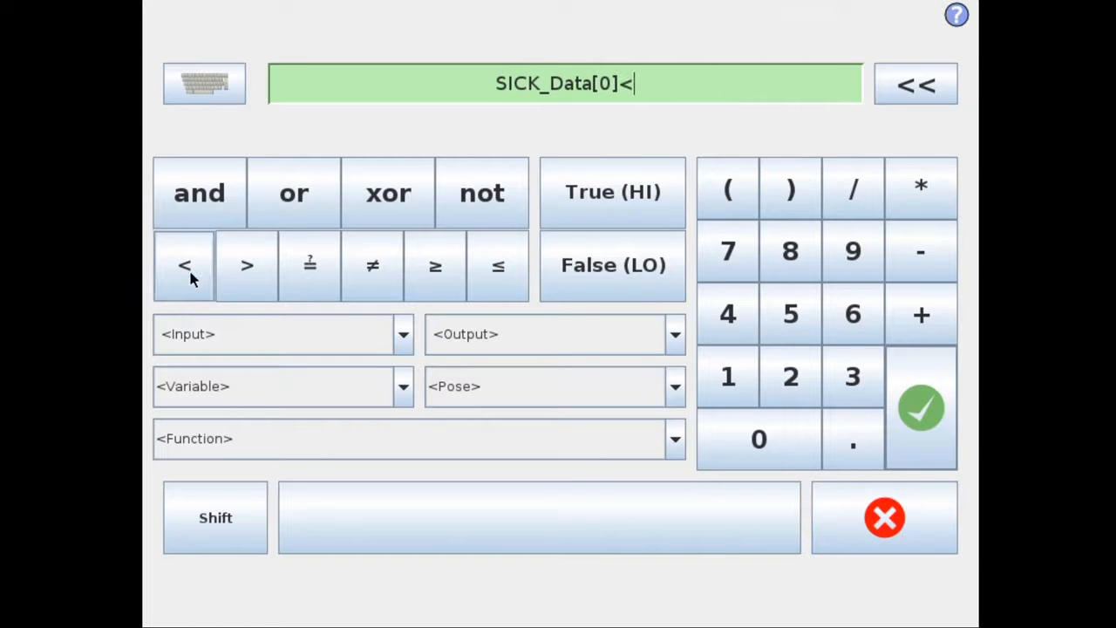
click(791, 375)
click(790, 255)
click(926, 408)
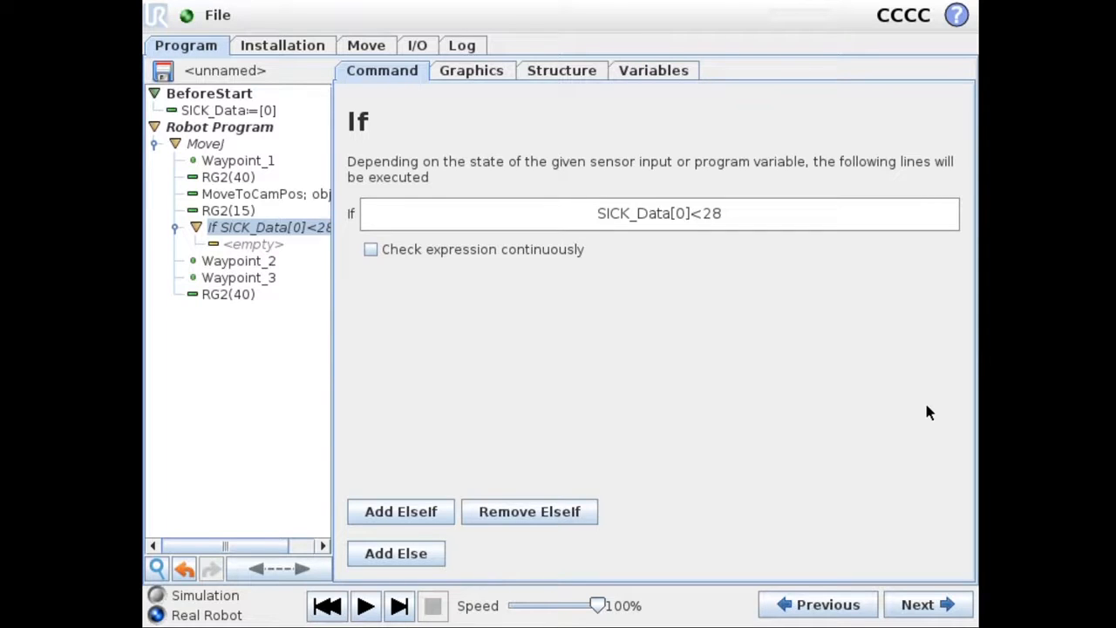
Move Waypoint_2 into the empty line of the If block by cutting and pasting it
click(252, 244)
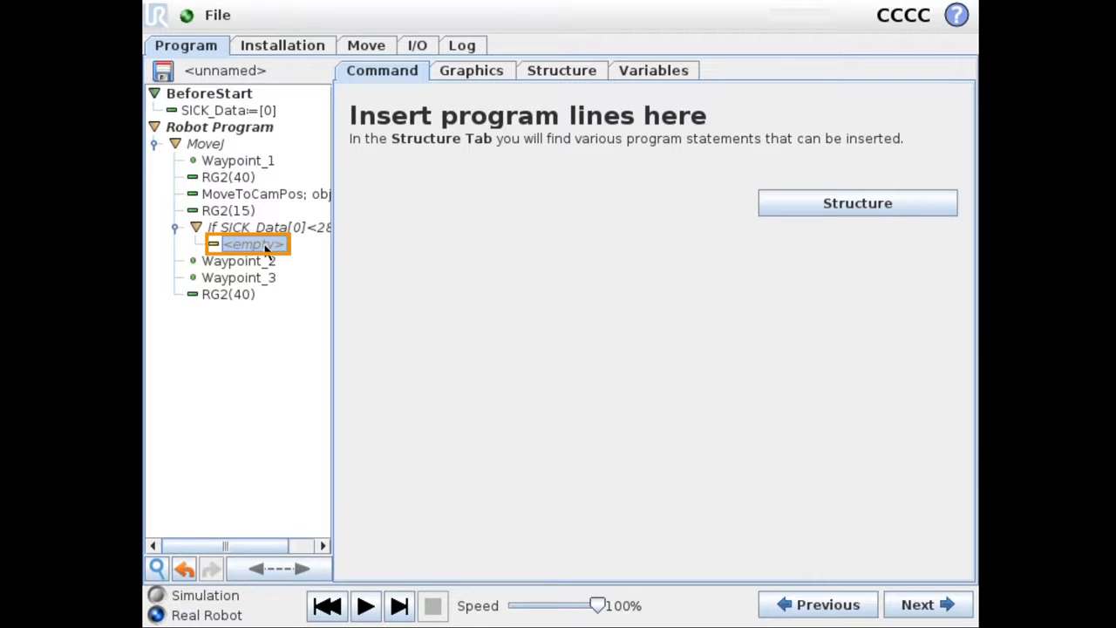
click(252, 260)
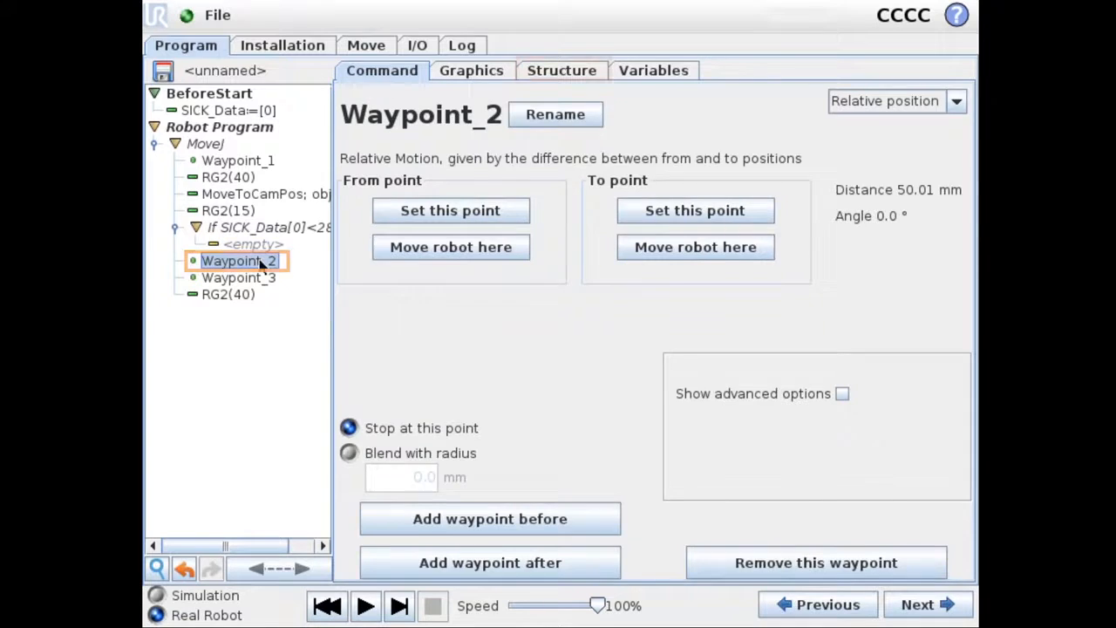
click(567, 77)
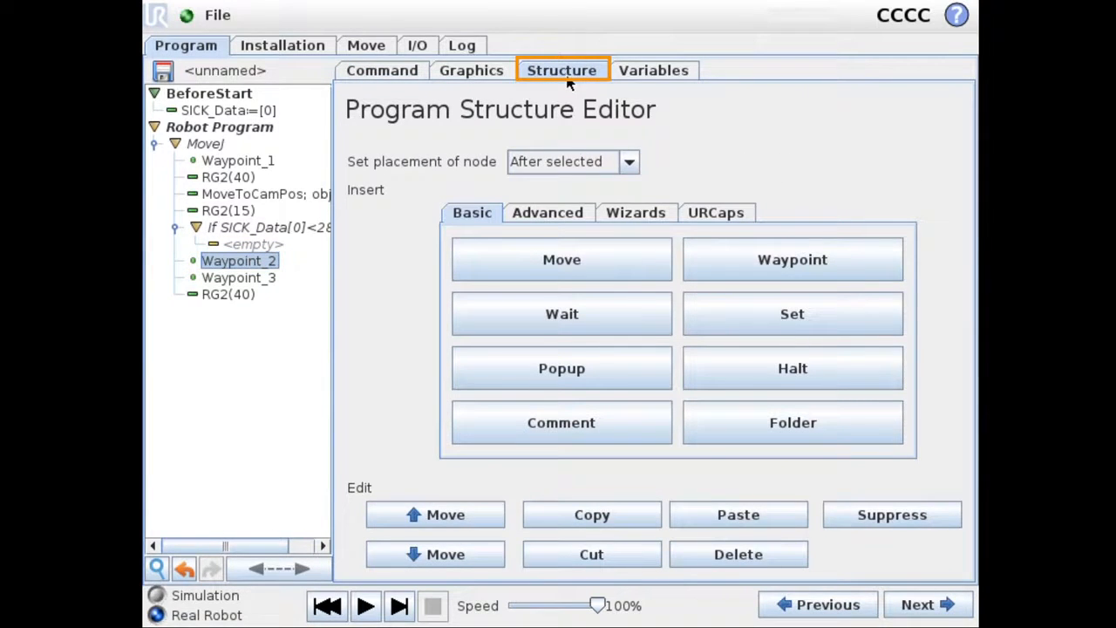
click(618, 552)
click(249, 245)
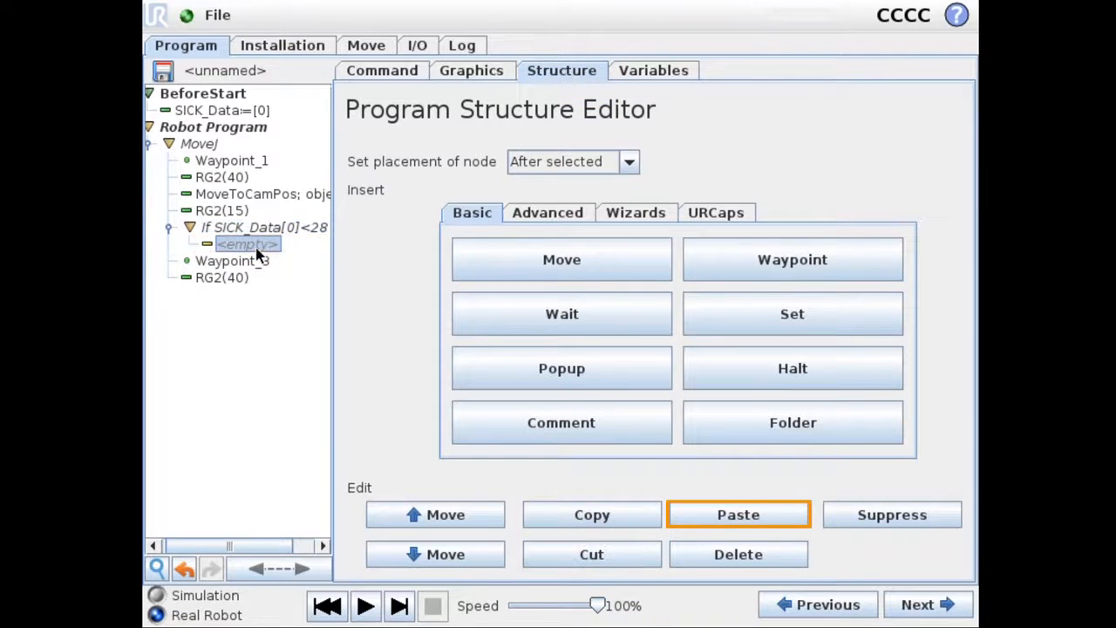
click(721, 515)
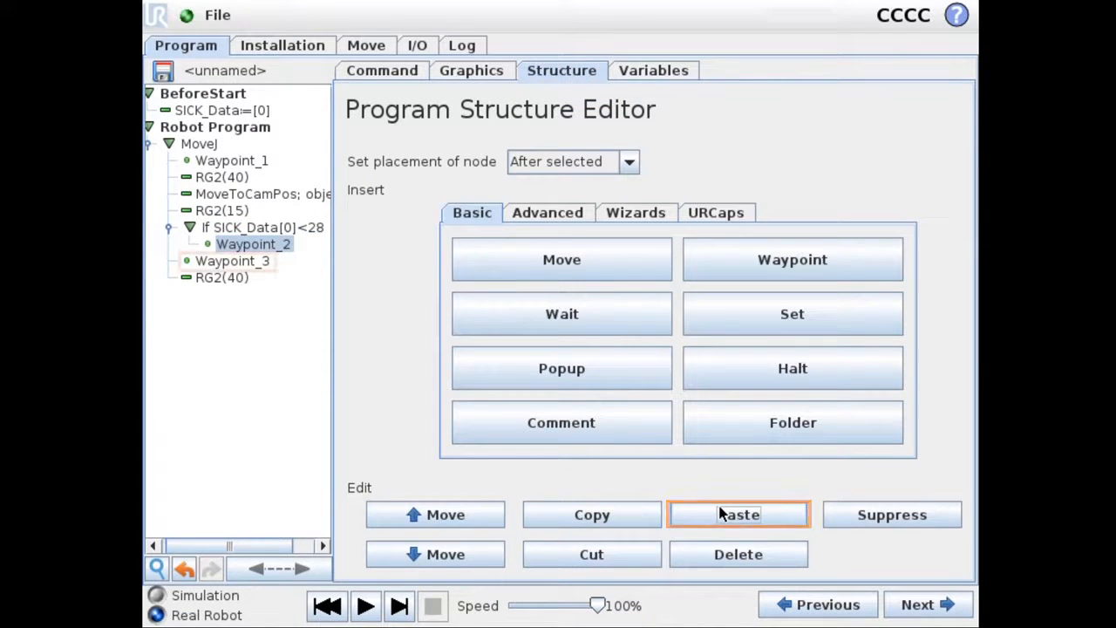
Move Waypoint_3 into the If block, directly after Waypoint_2
click(231, 261)
click(597, 553)
click(273, 247)
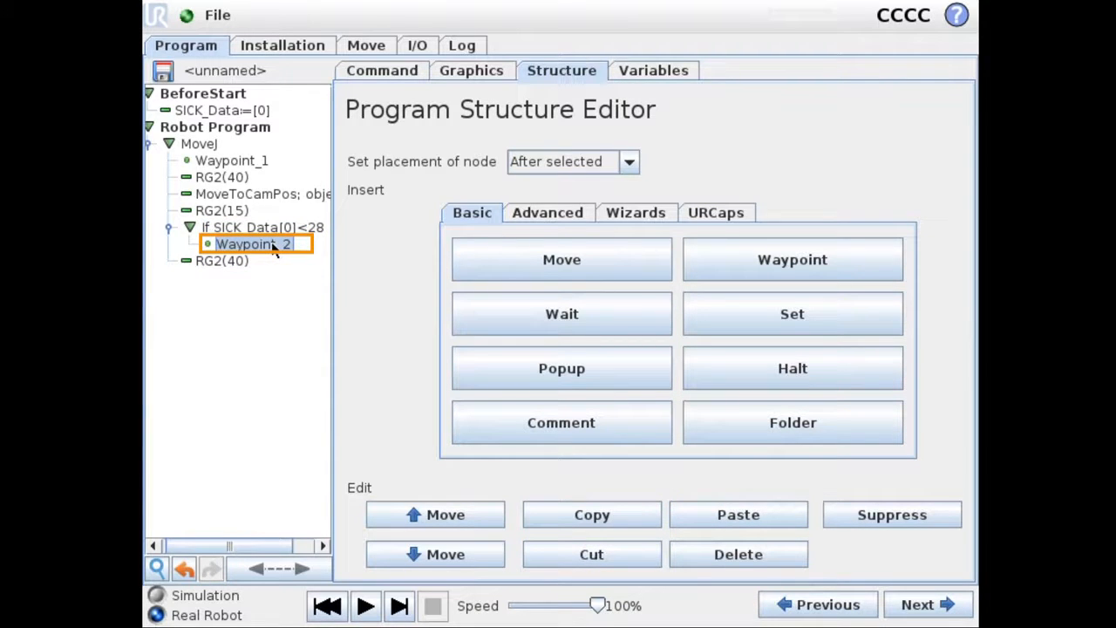
click(707, 516)
Move Waypoint_2 out of the If block to directly after the RG2(15) command
click(283, 248)
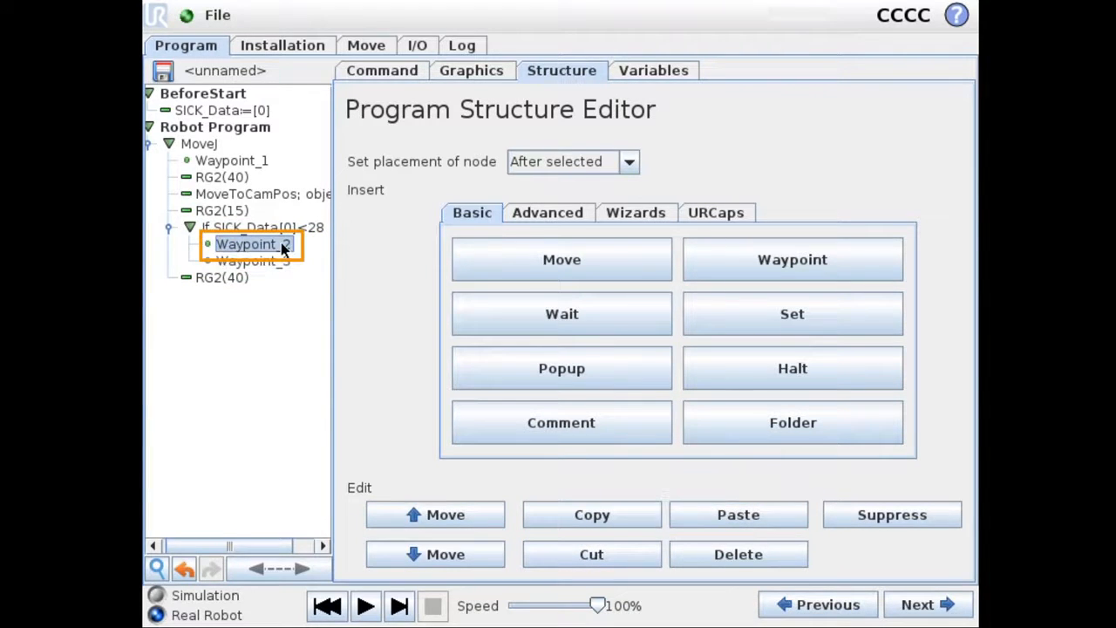
click(620, 556)
click(221, 211)
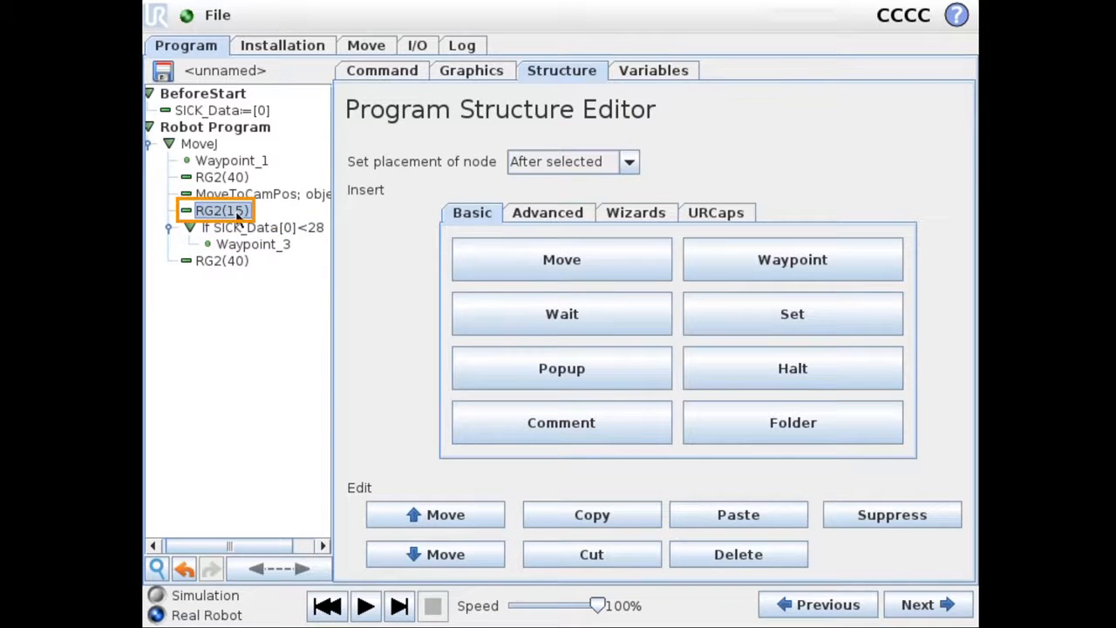
click(741, 514)
Add an Else branch to the If SICK_Data[0]<28 block
click(223, 277)
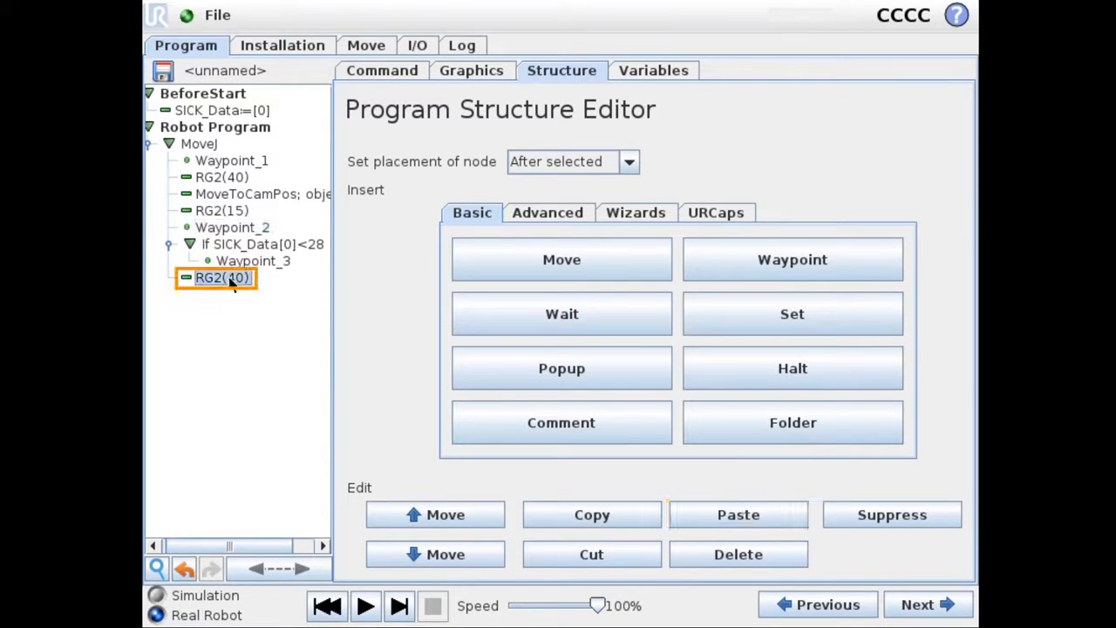
click(304, 248)
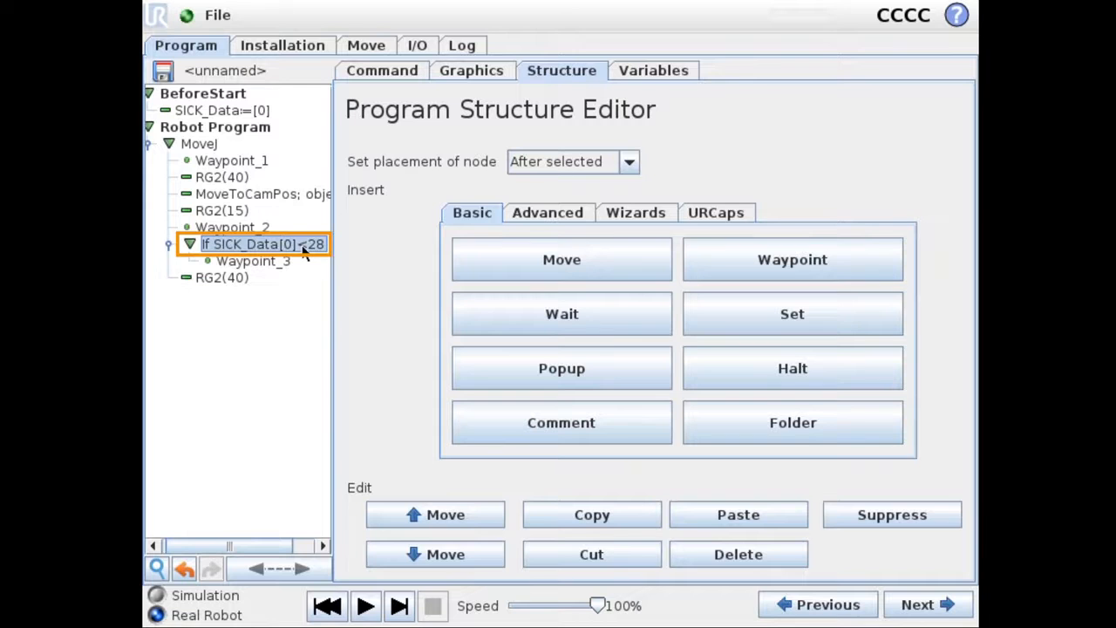
click(383, 73)
click(399, 557)
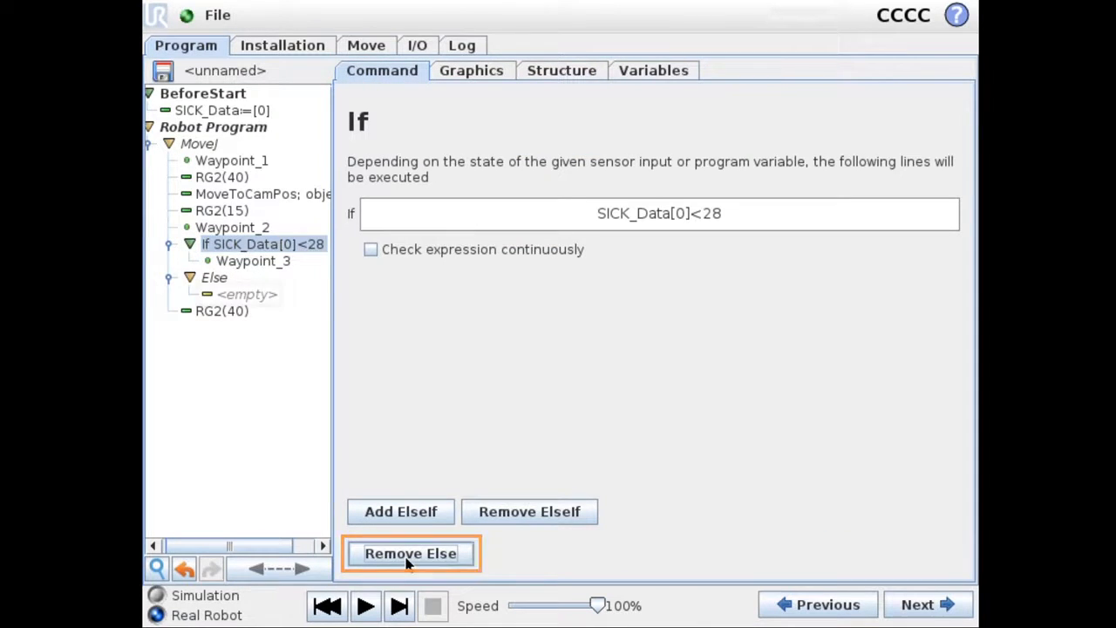
Insert a waypoint into the empty line of the Else branch and open its command settings
click(262, 297)
click(563, 73)
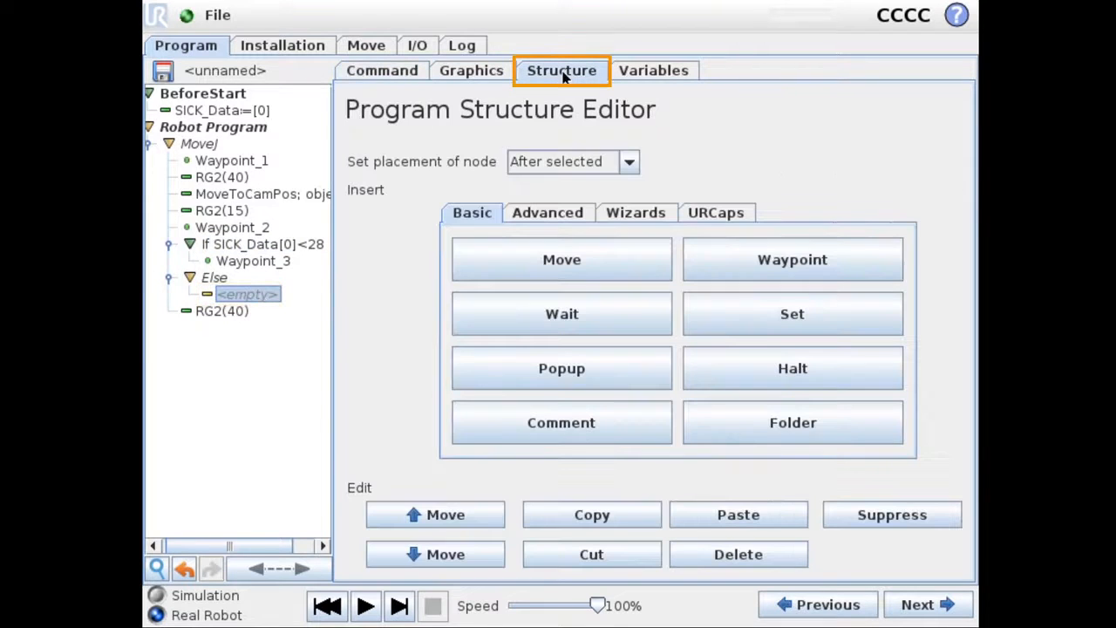
click(754, 255)
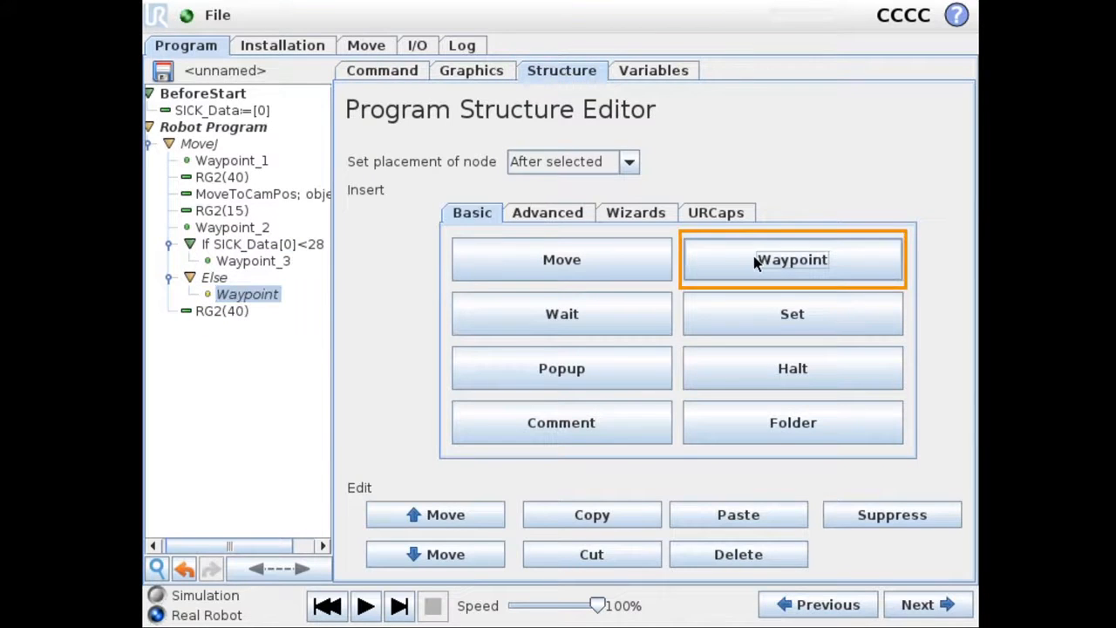
click(403, 77)
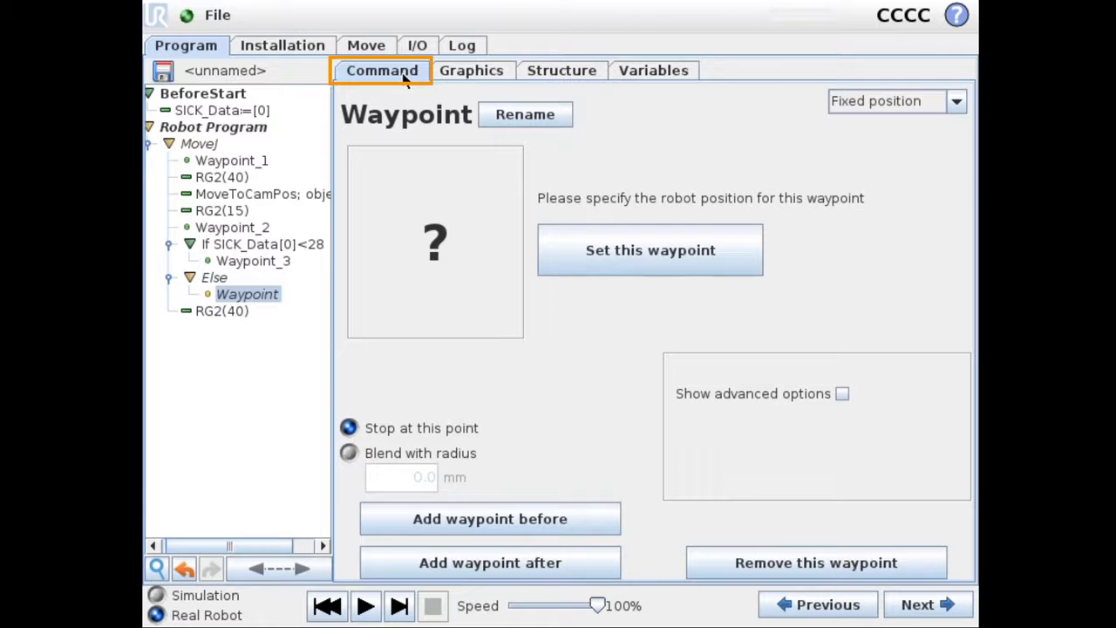
Perform the RG2(40) action that follows Waypoint_1 immediately, moving the gripper to 40 mm width
click(232, 227)
click(222, 177)
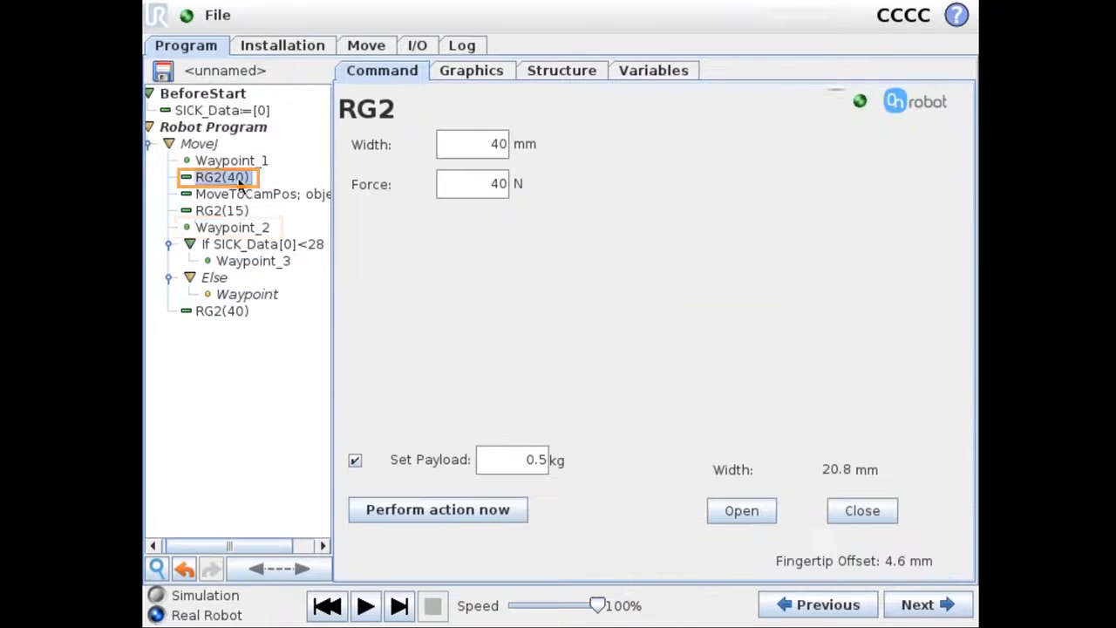
click(471, 510)
Set the undefined waypoint in the Else branch to the robot's taught position
click(263, 295)
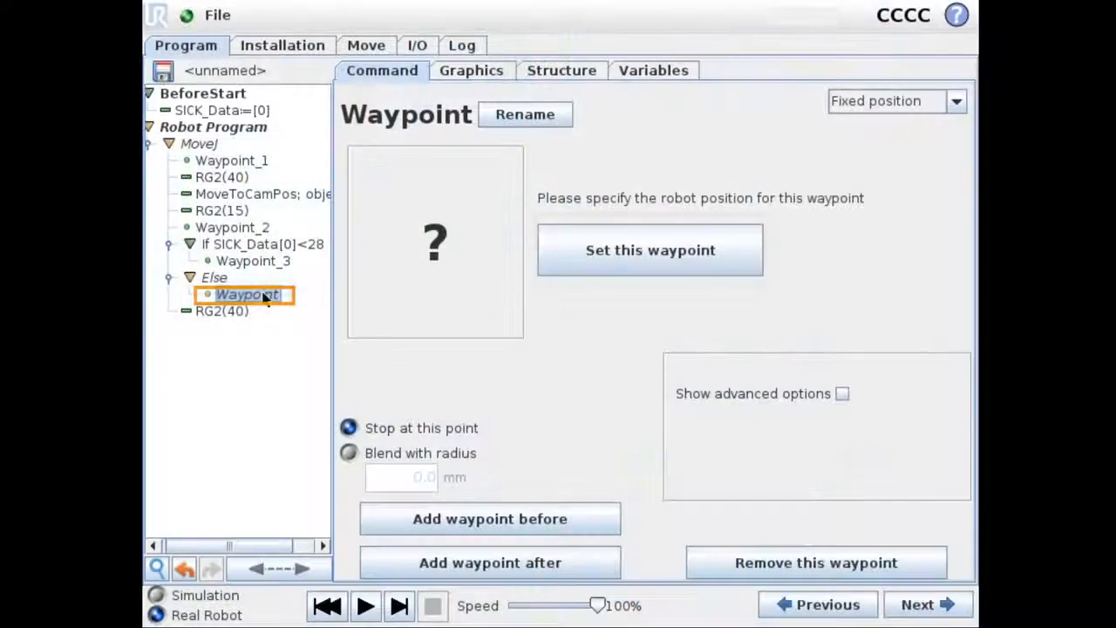
click(650, 250)
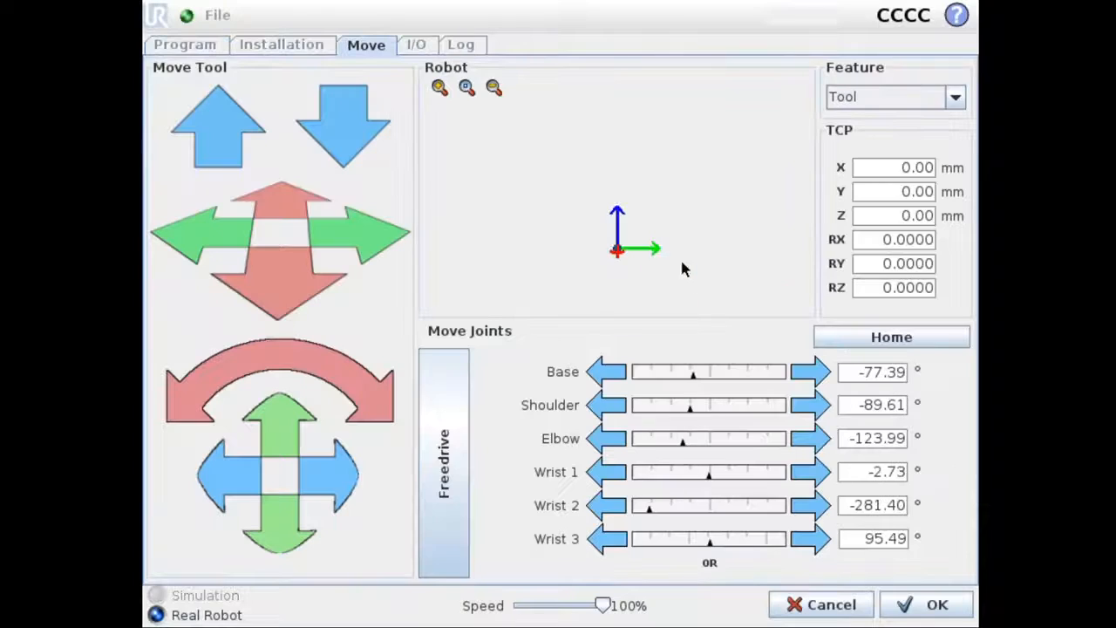
click(931, 608)
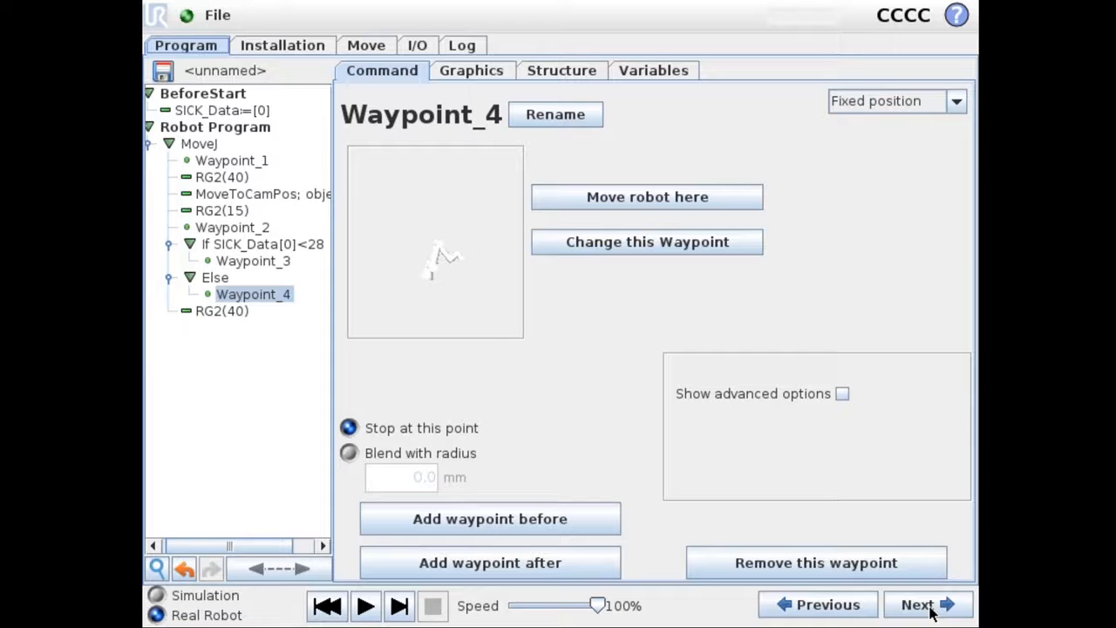
Run the program and move the robot into its start position with the automatic movement
click(366, 608)
click(773, 301)
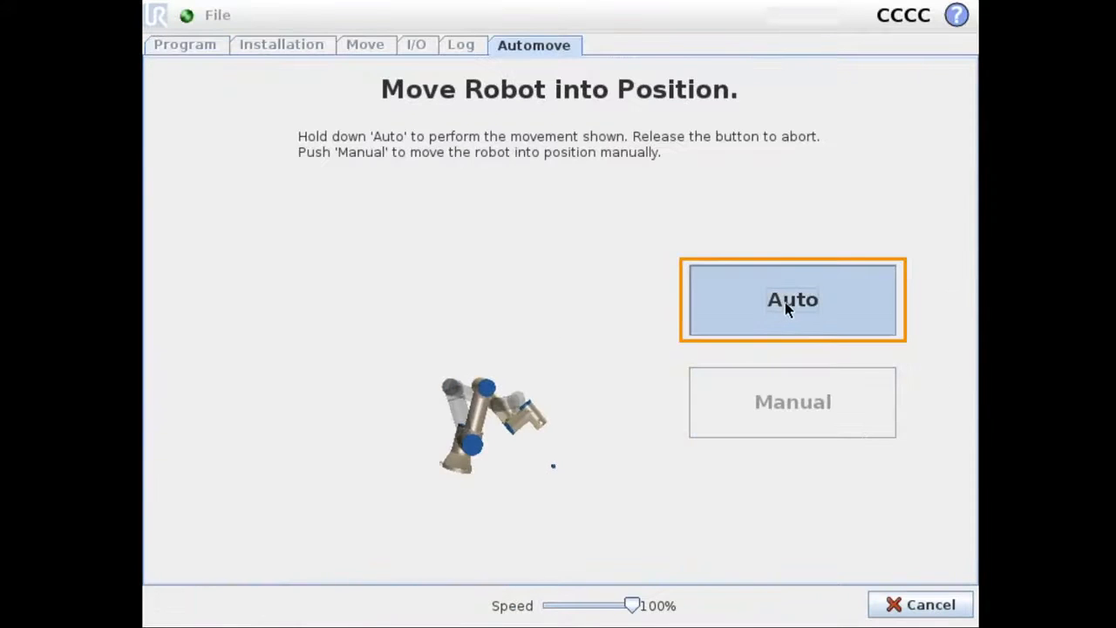